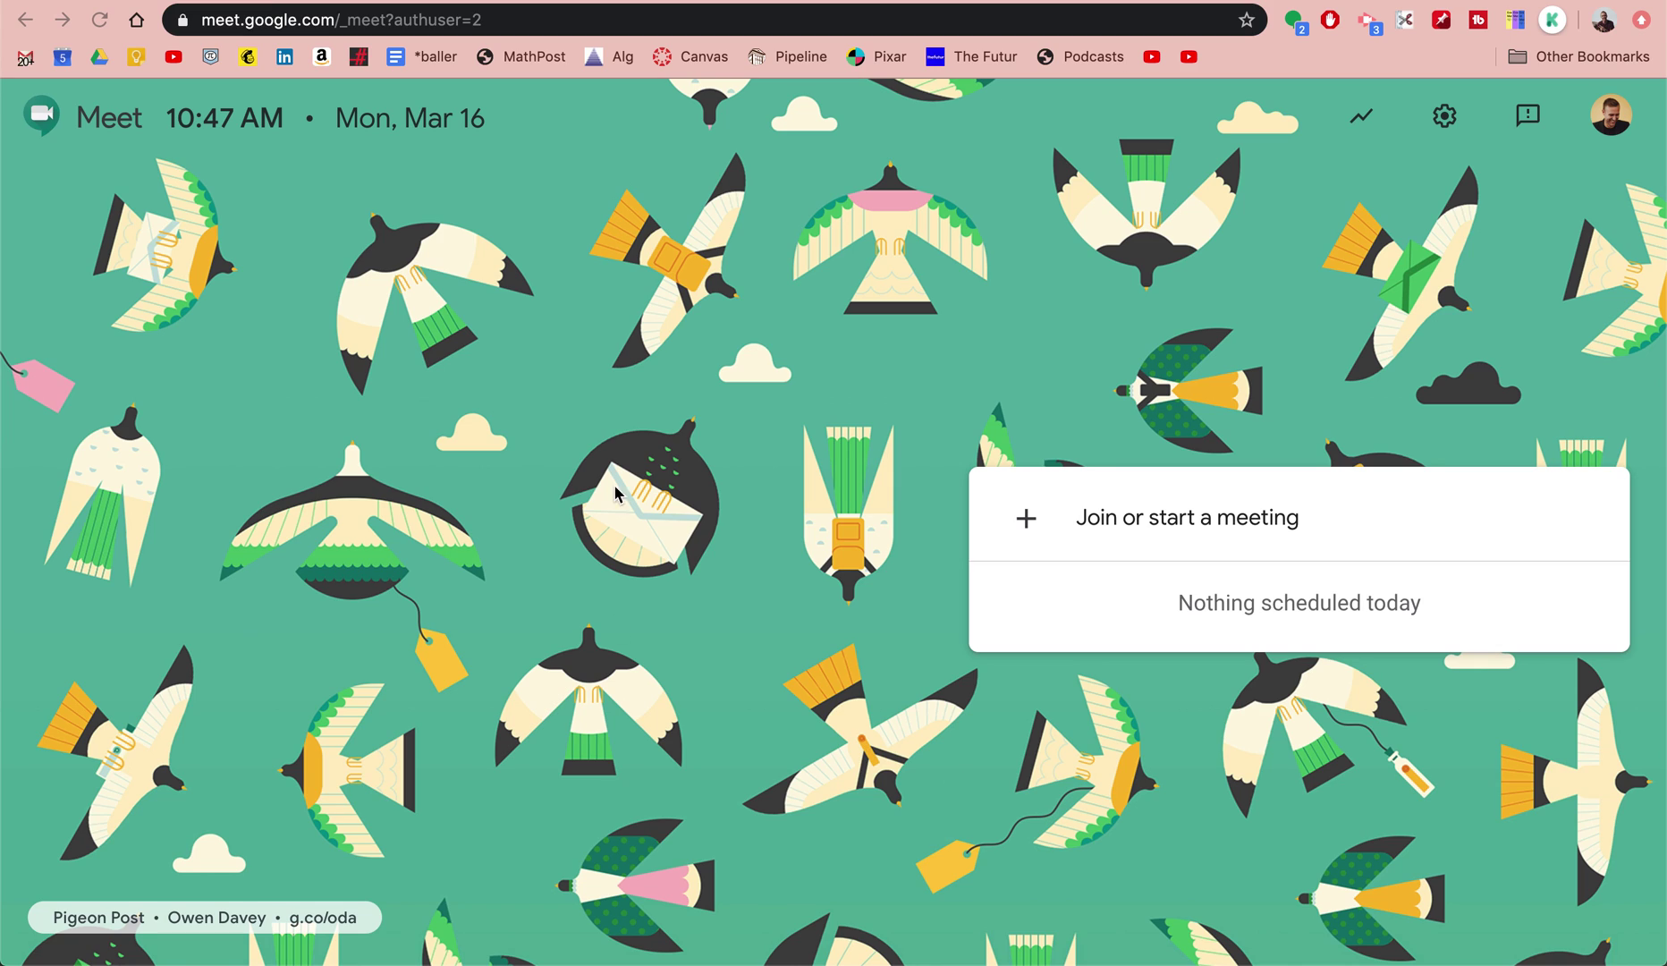
Load Google Meet and start a new meeting nicknamed 'geometry', reaching its camera preview.
click(462, 20)
text(meet.google.com)
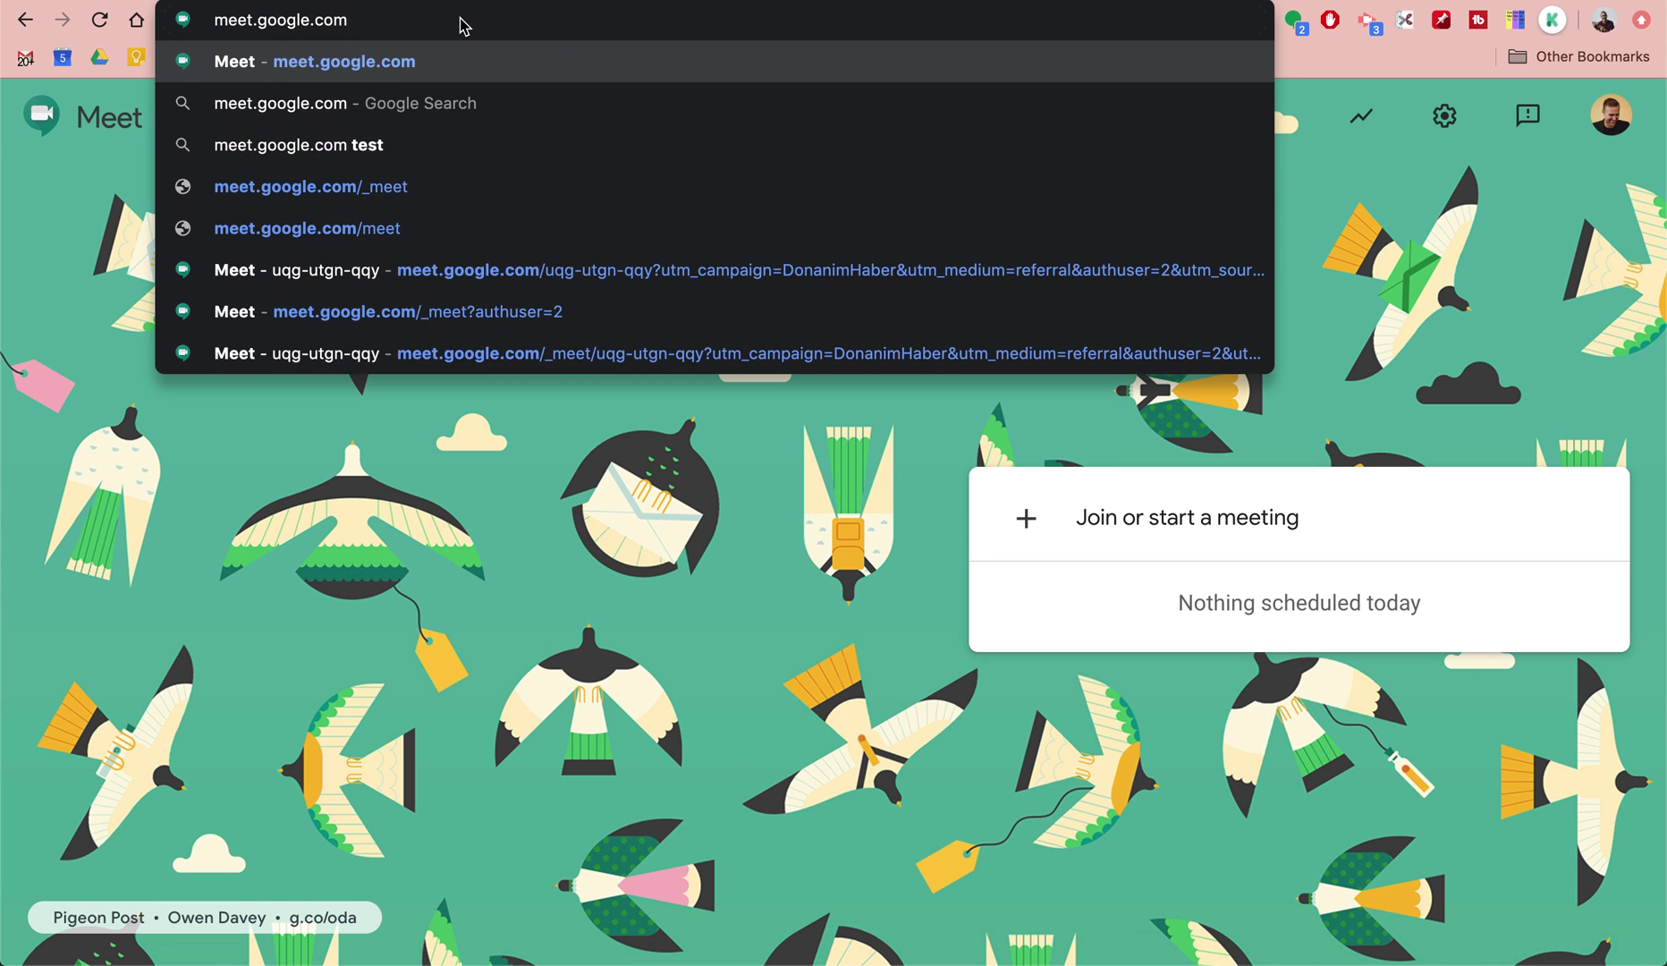
key(Return)
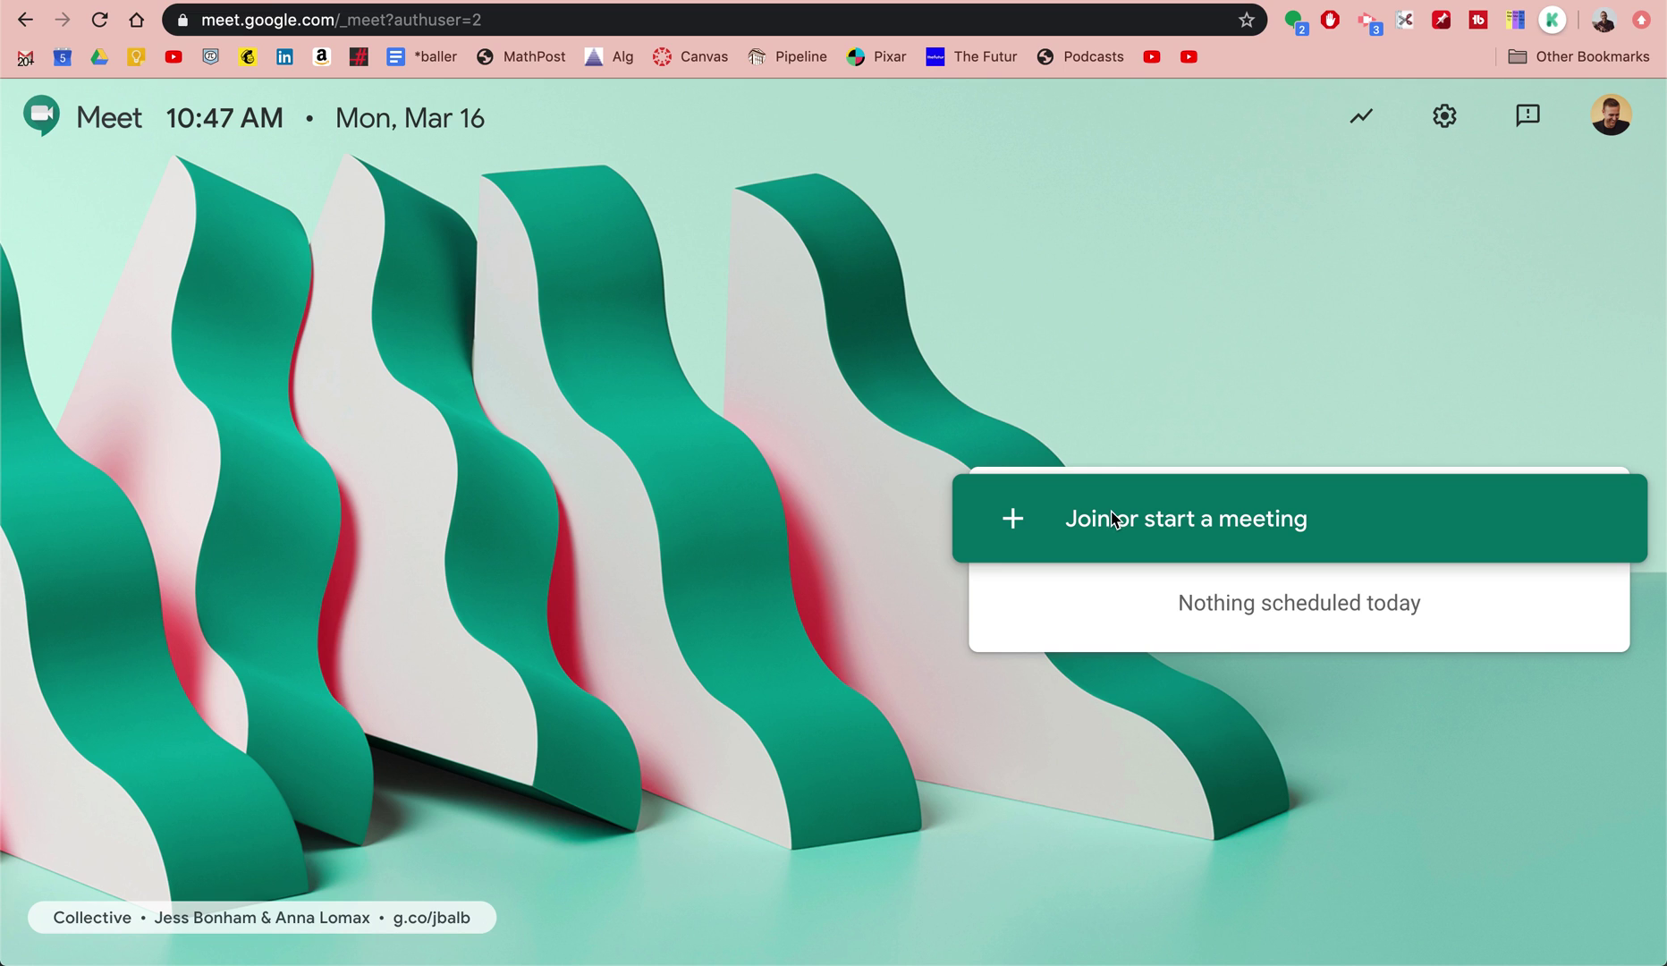
click(1113, 519)
text(Geometry)
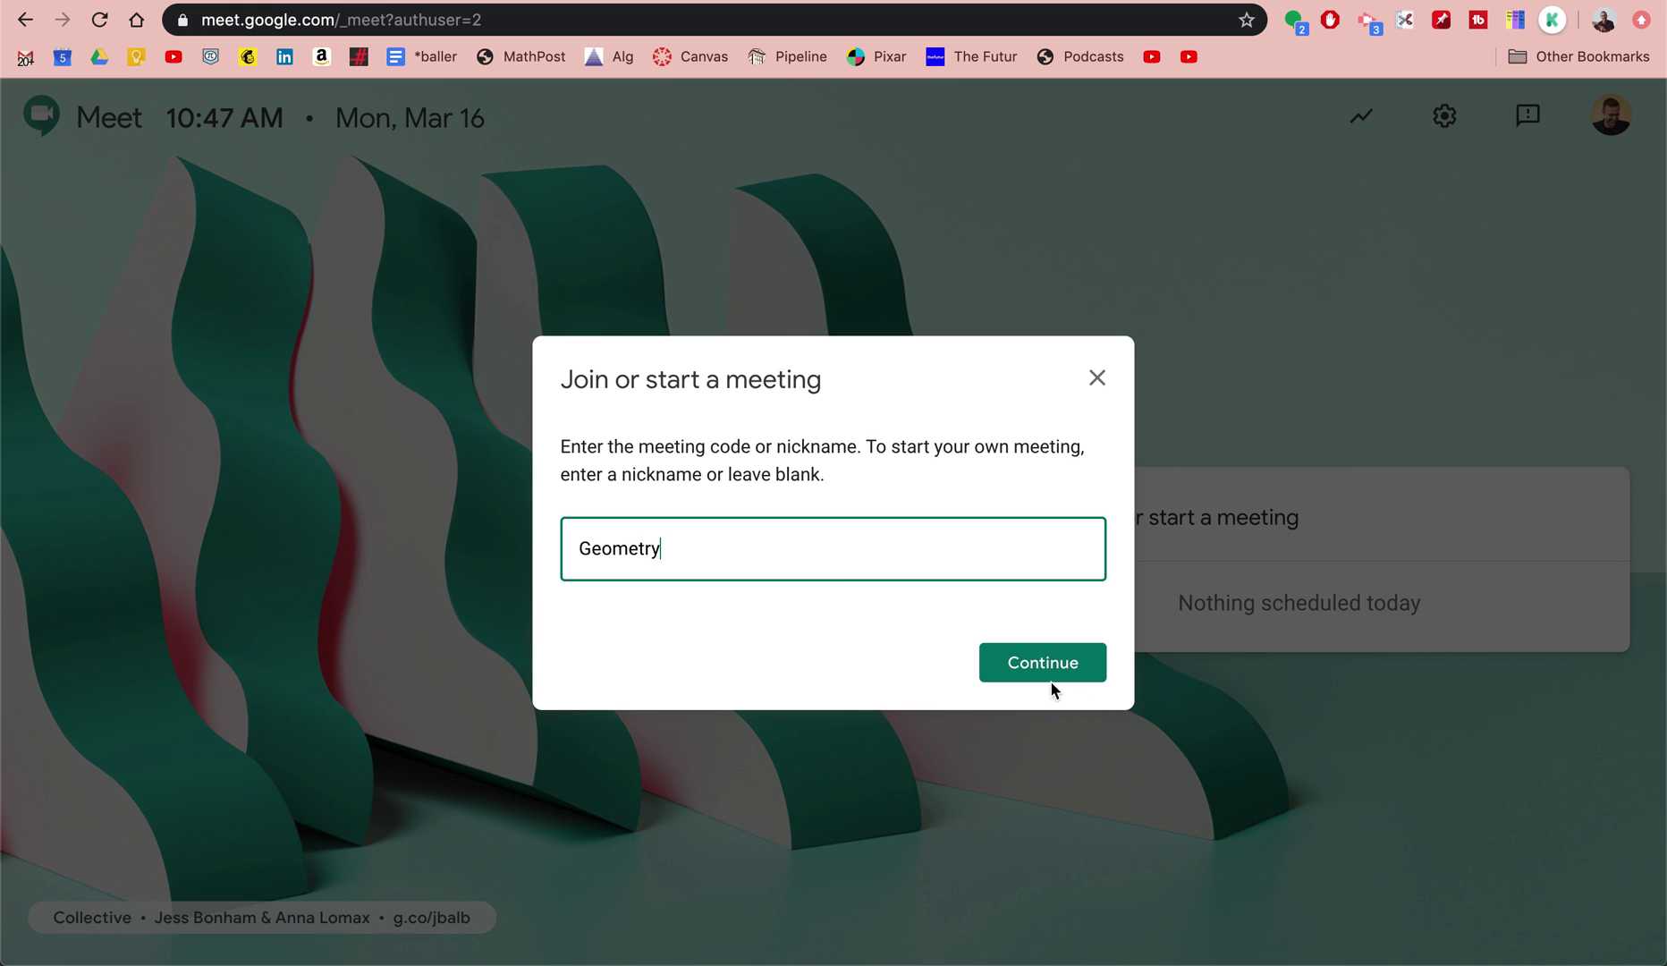
click(1044, 667)
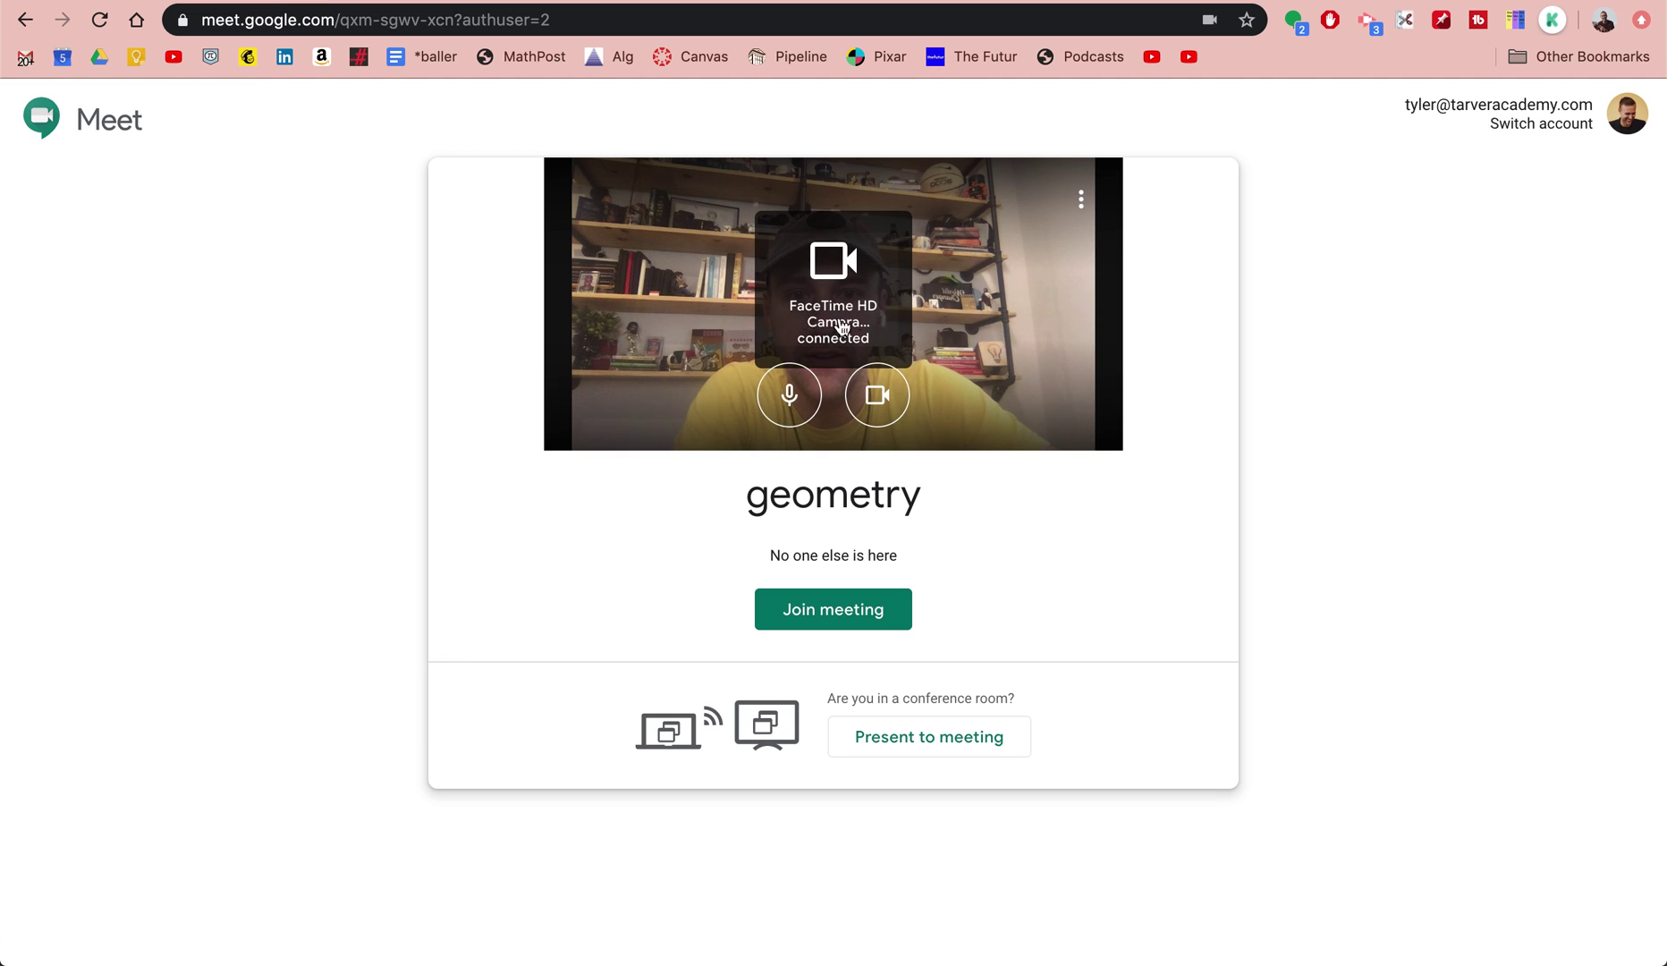
click(803, 403)
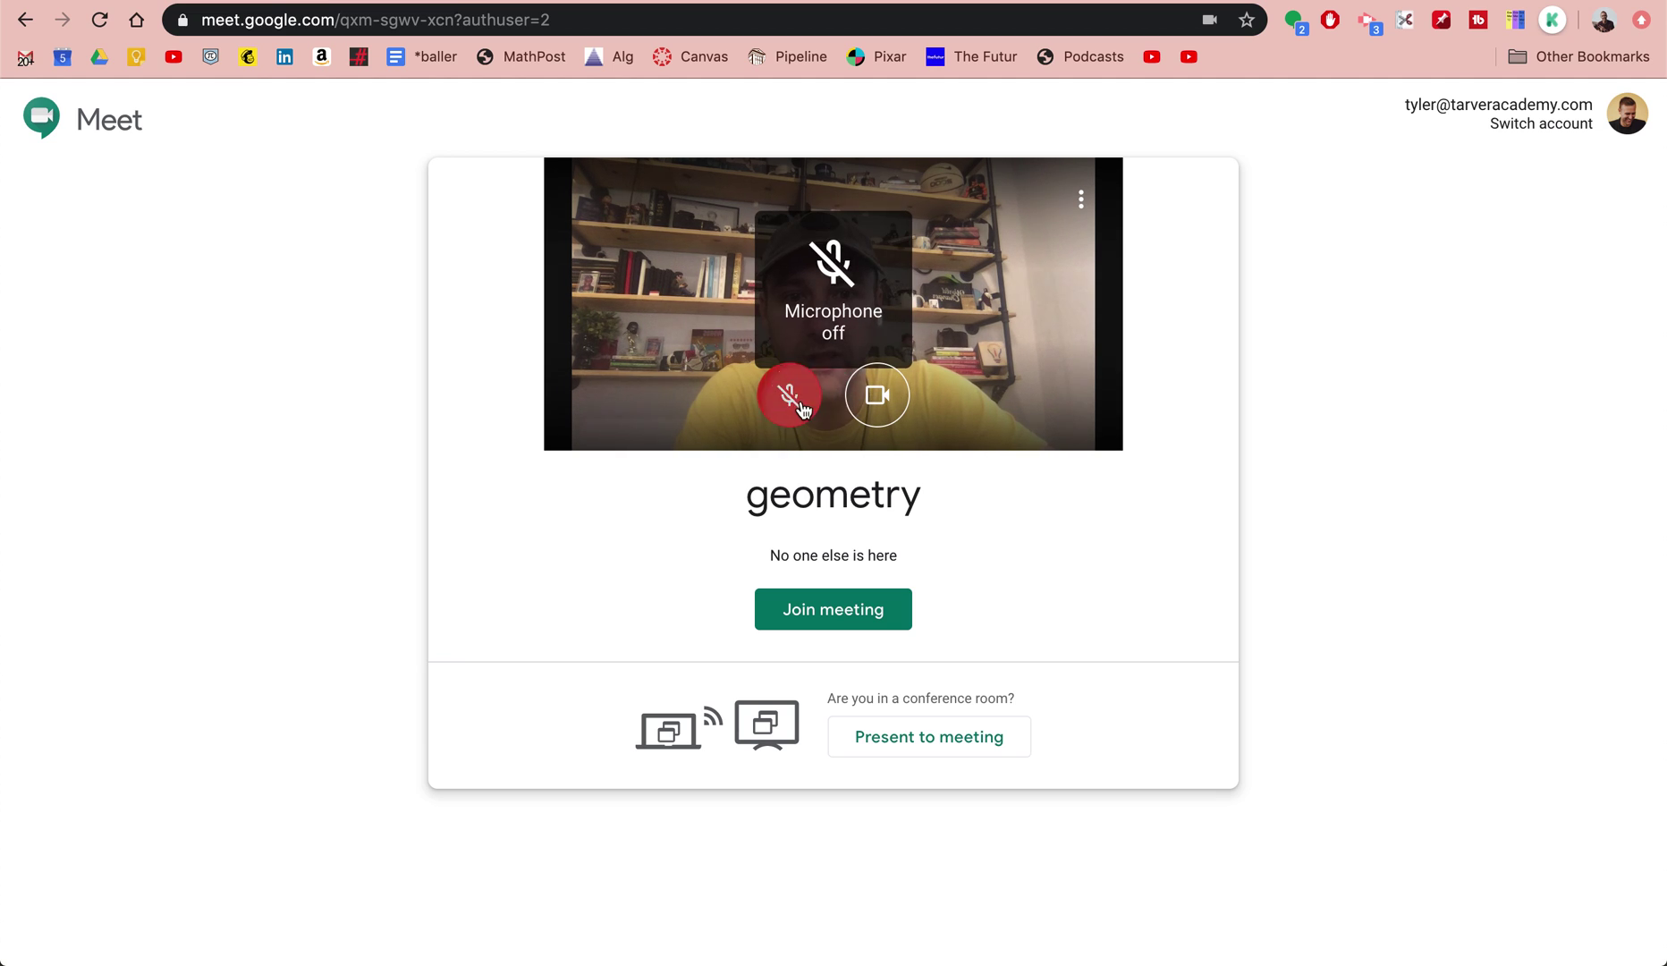
click(804, 409)
click(875, 405)
click(870, 410)
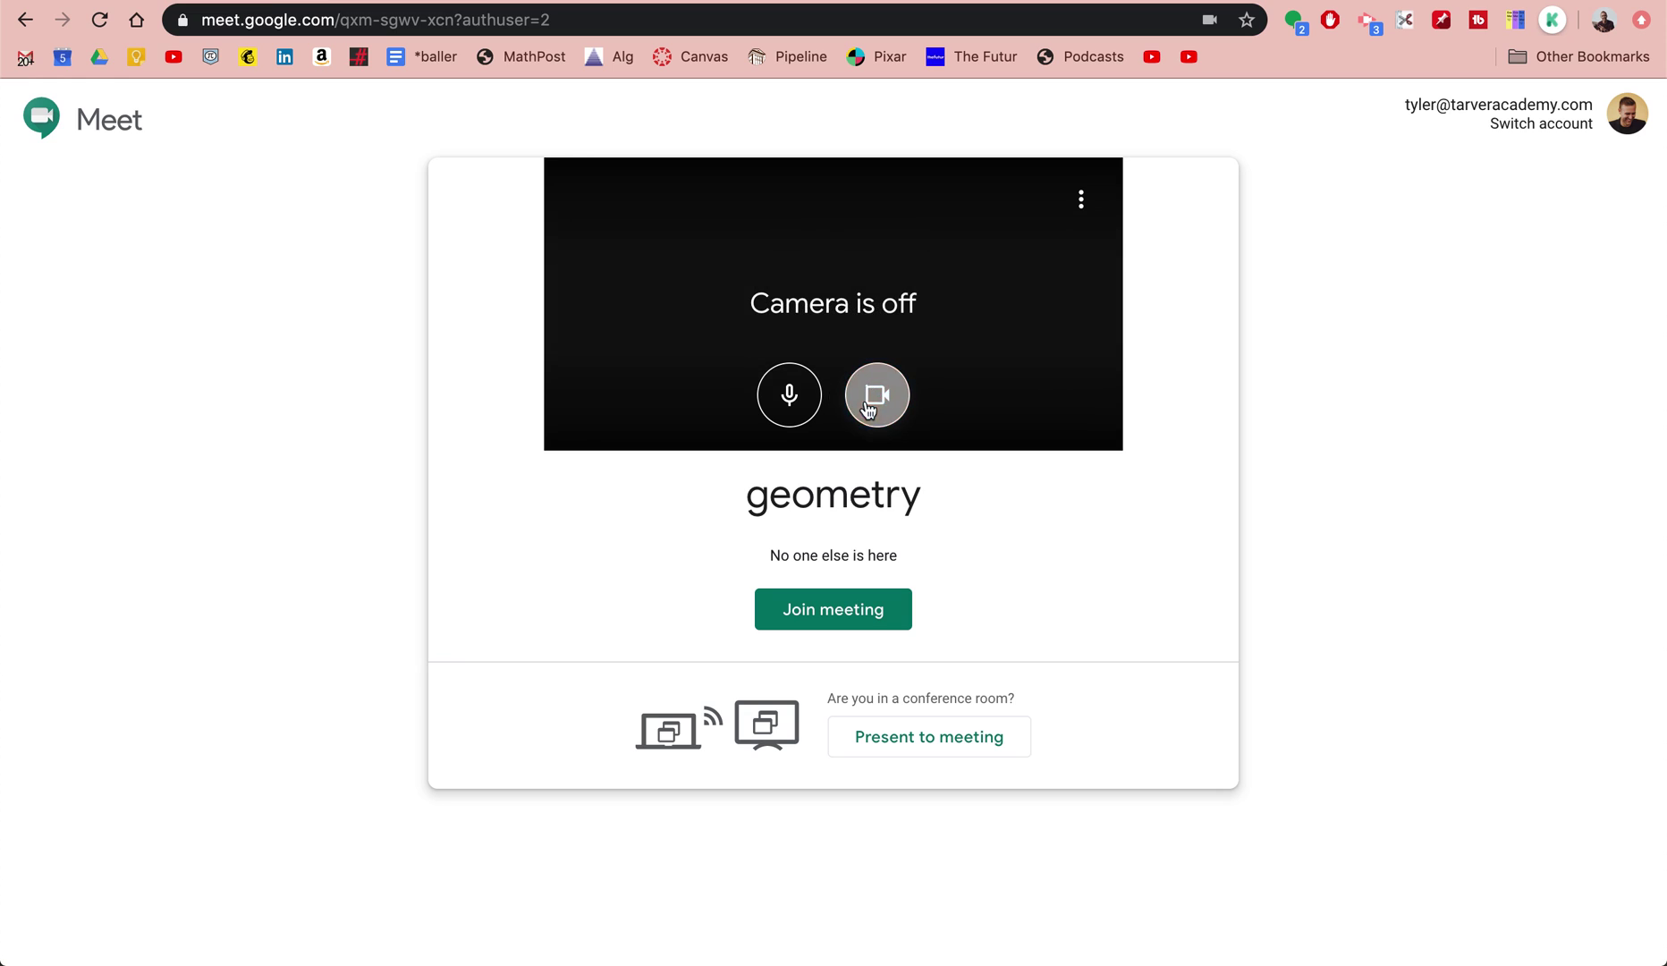
click(870, 409)
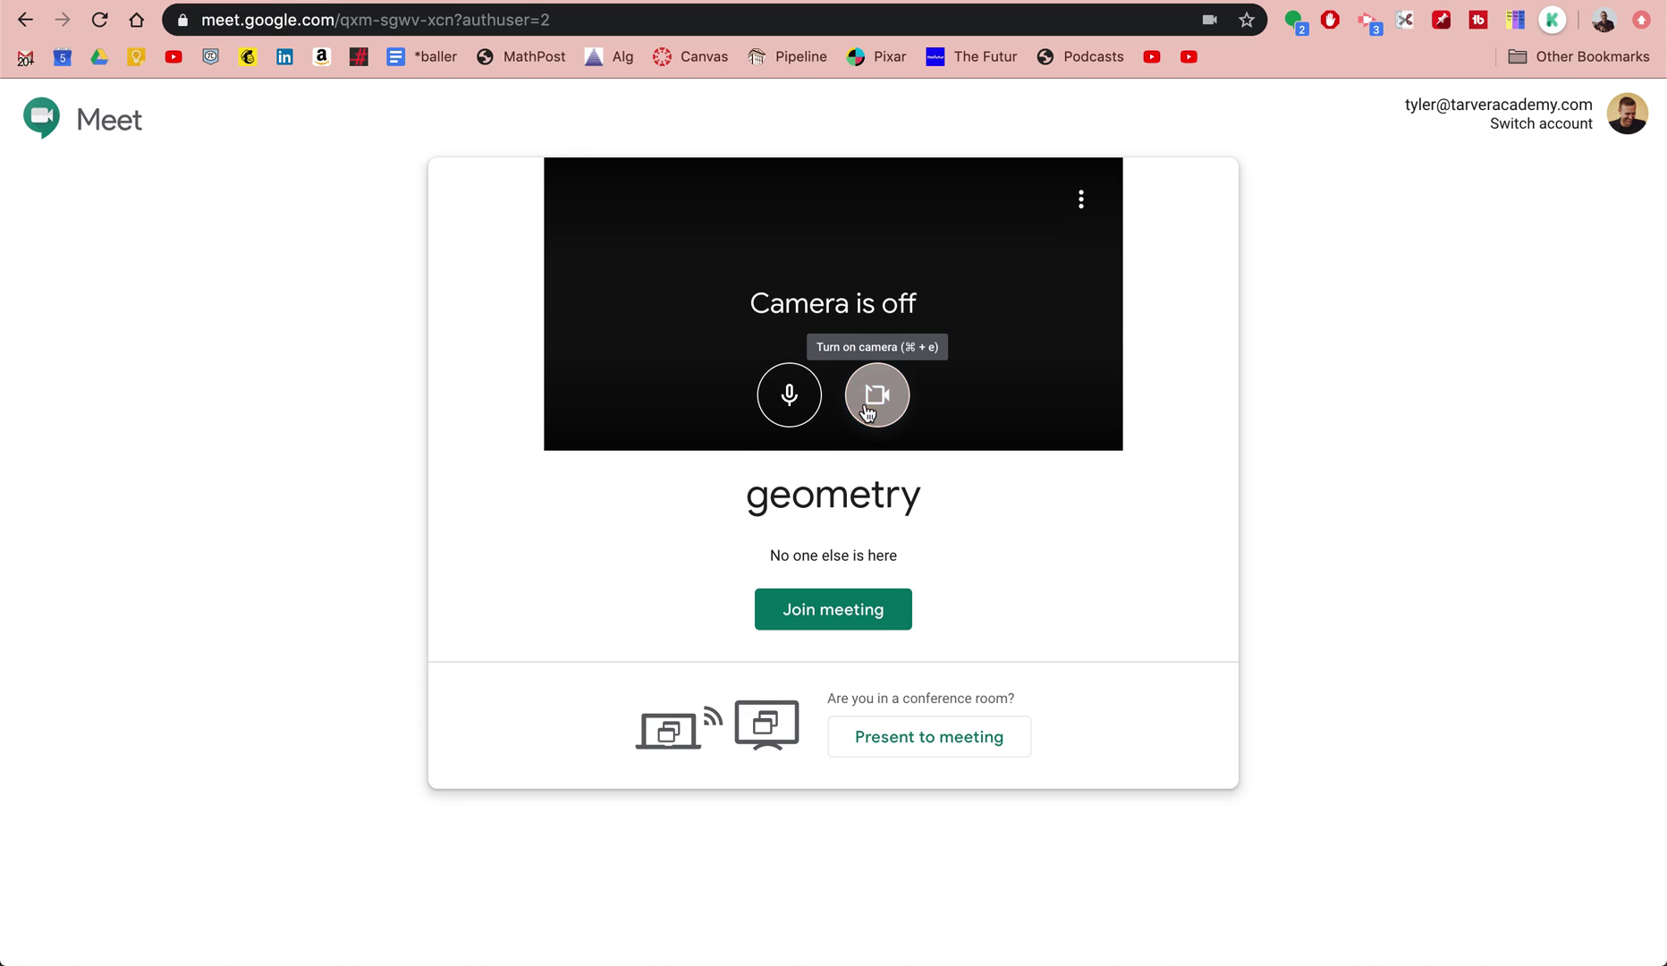
click(869, 409)
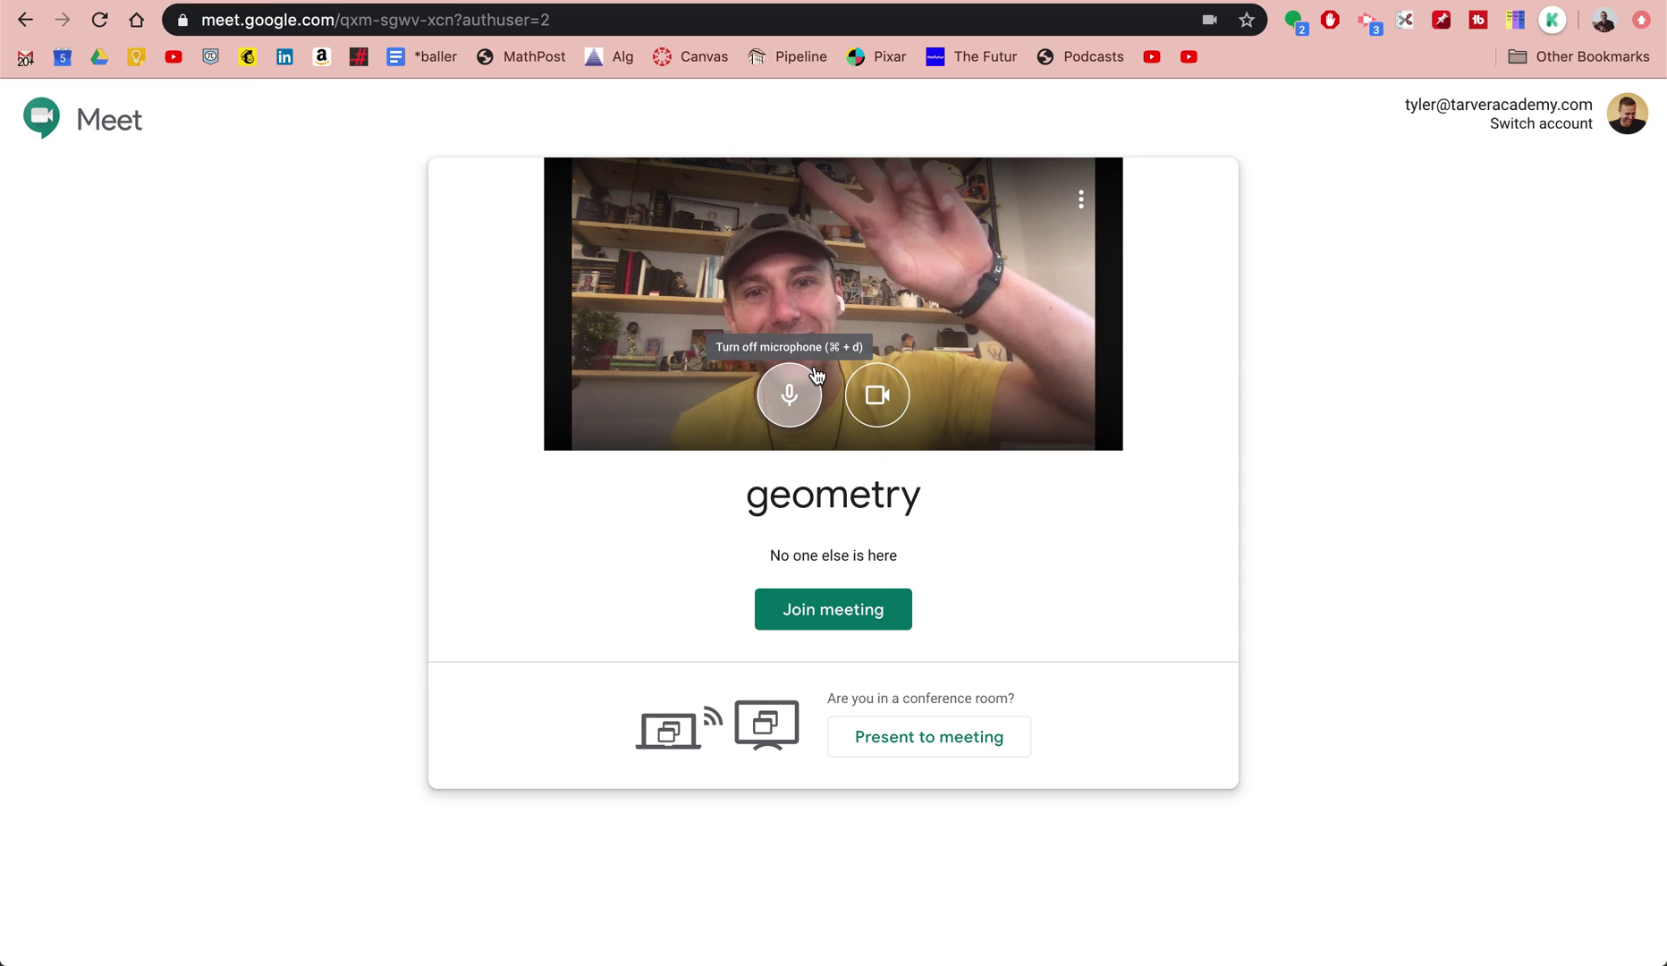
Join the geometry meeting and copy its joining info from the Add others dialog.
click(841, 614)
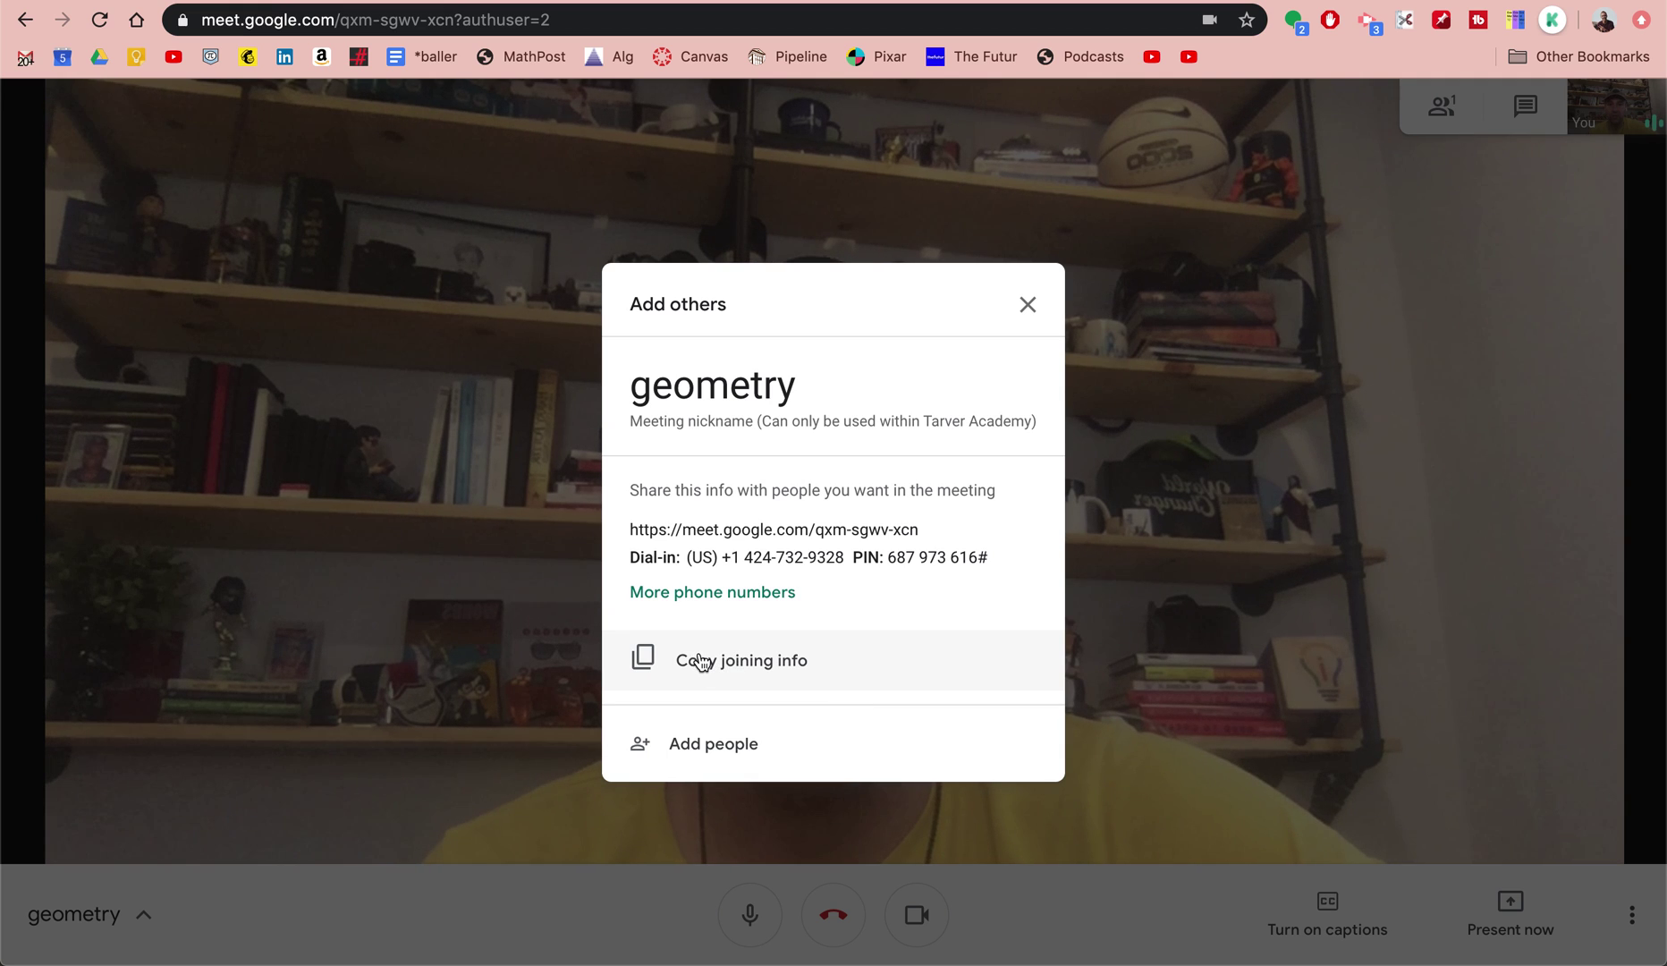
click(699, 663)
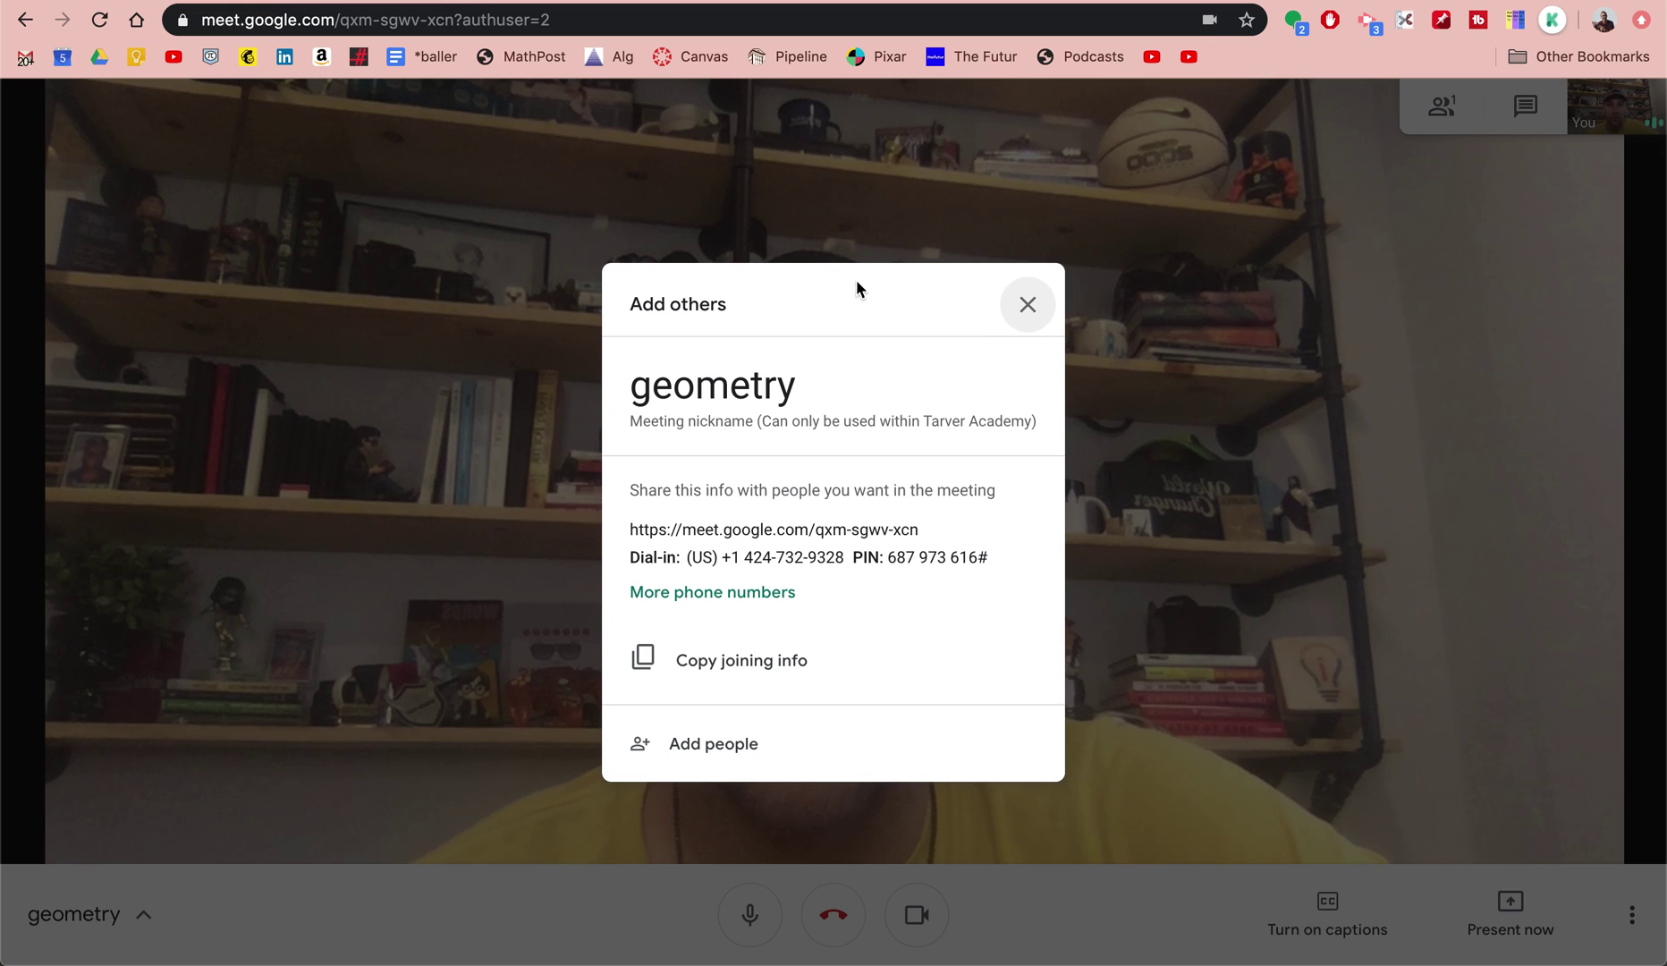
Search for and add two contacts in the Invite tab, then send the geometry invitations.
click(706, 744)
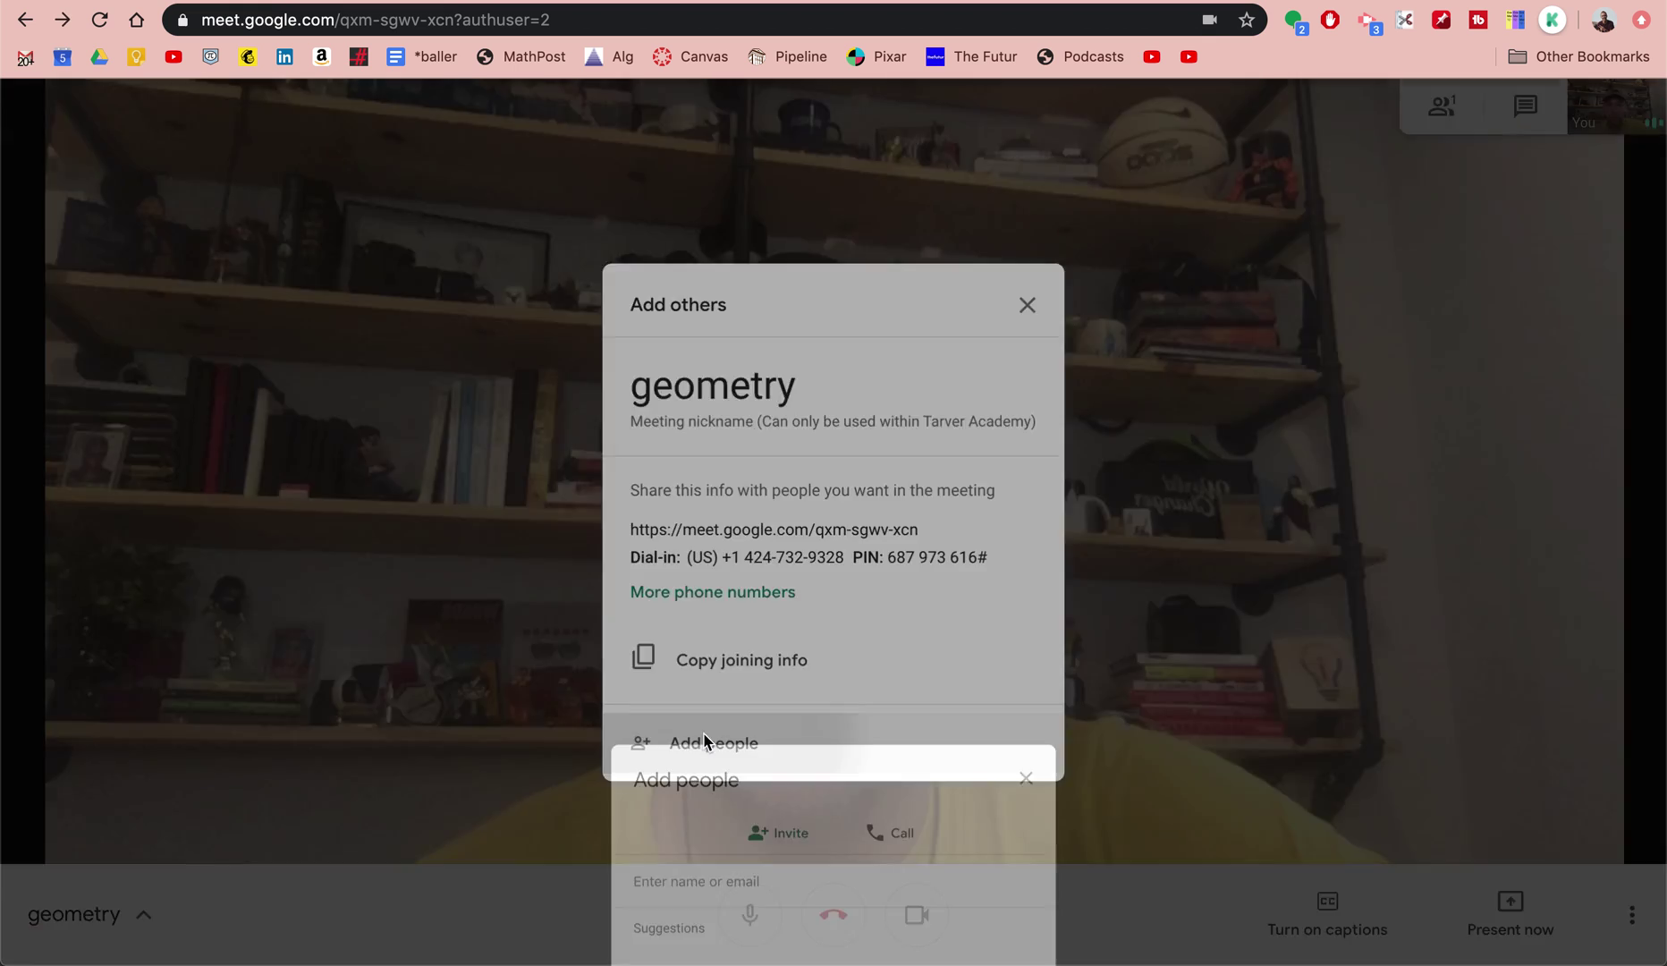
click(707, 417)
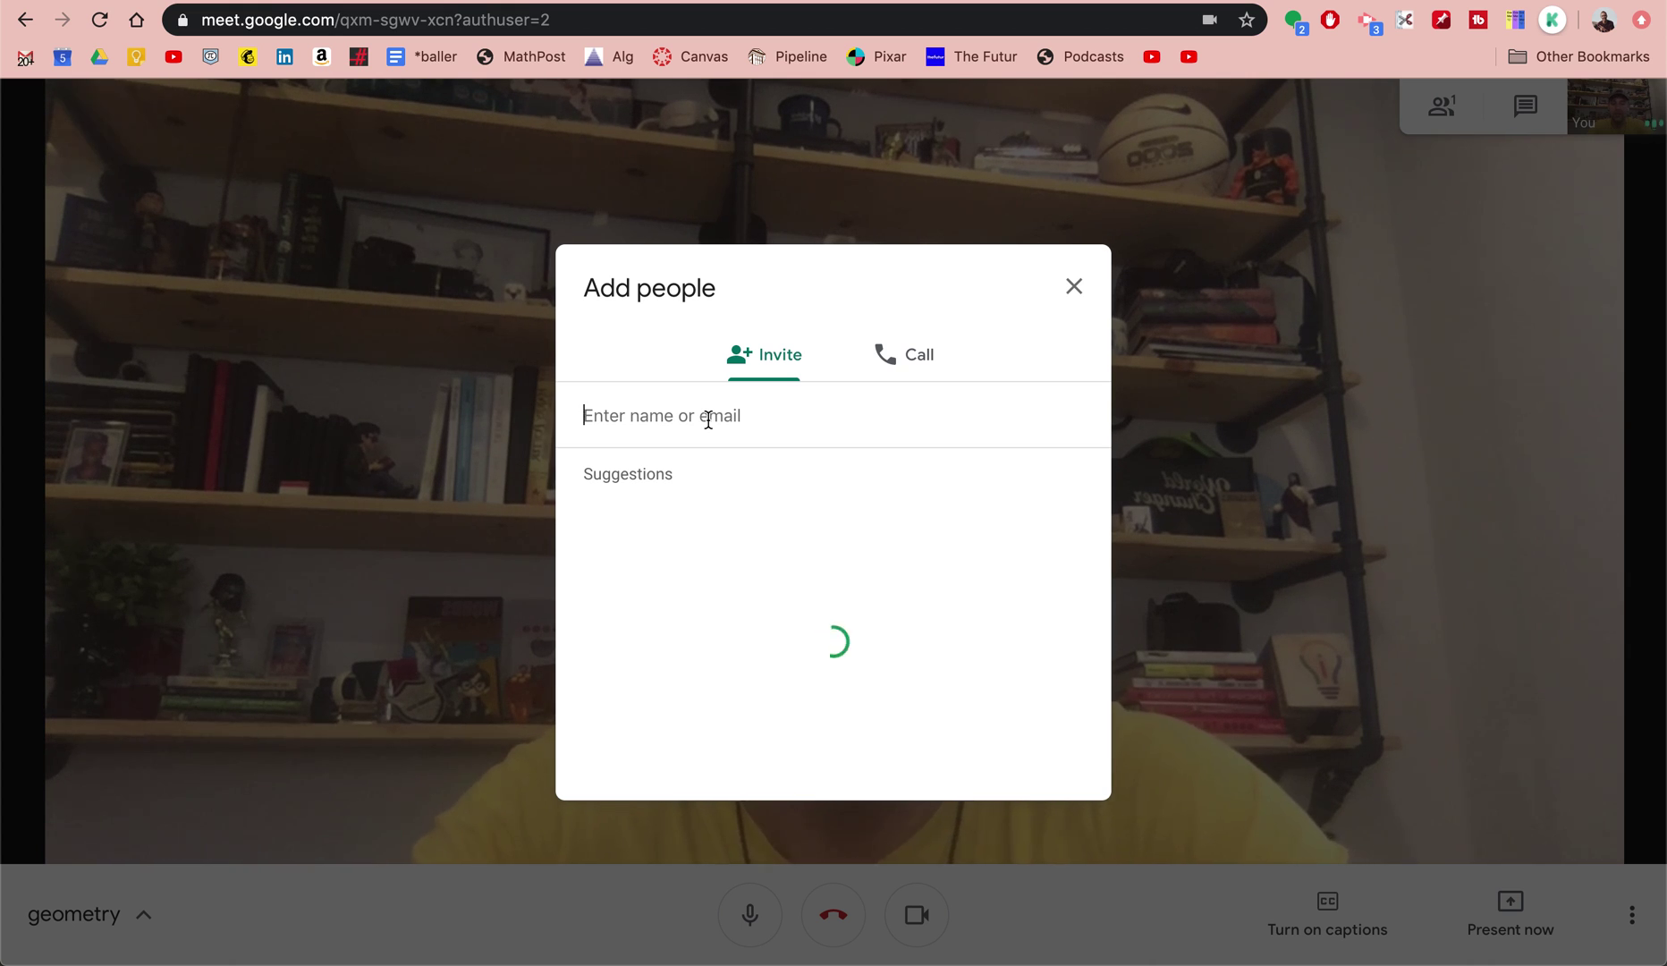
text(tar)
click(715, 515)
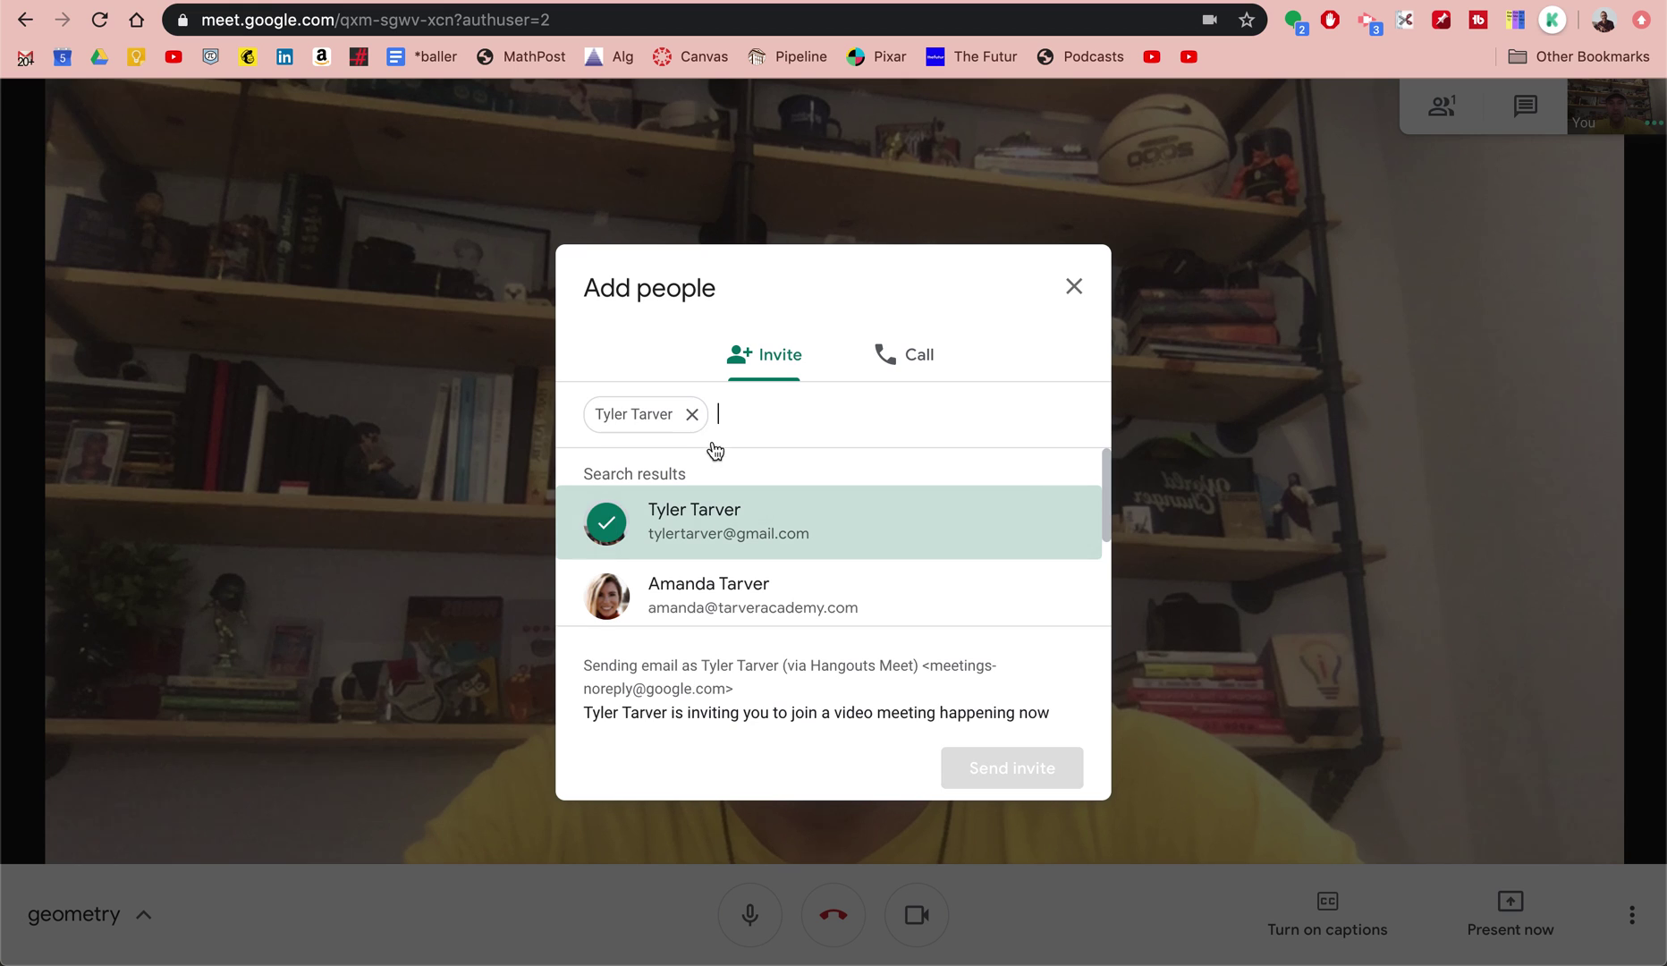
text(aman)
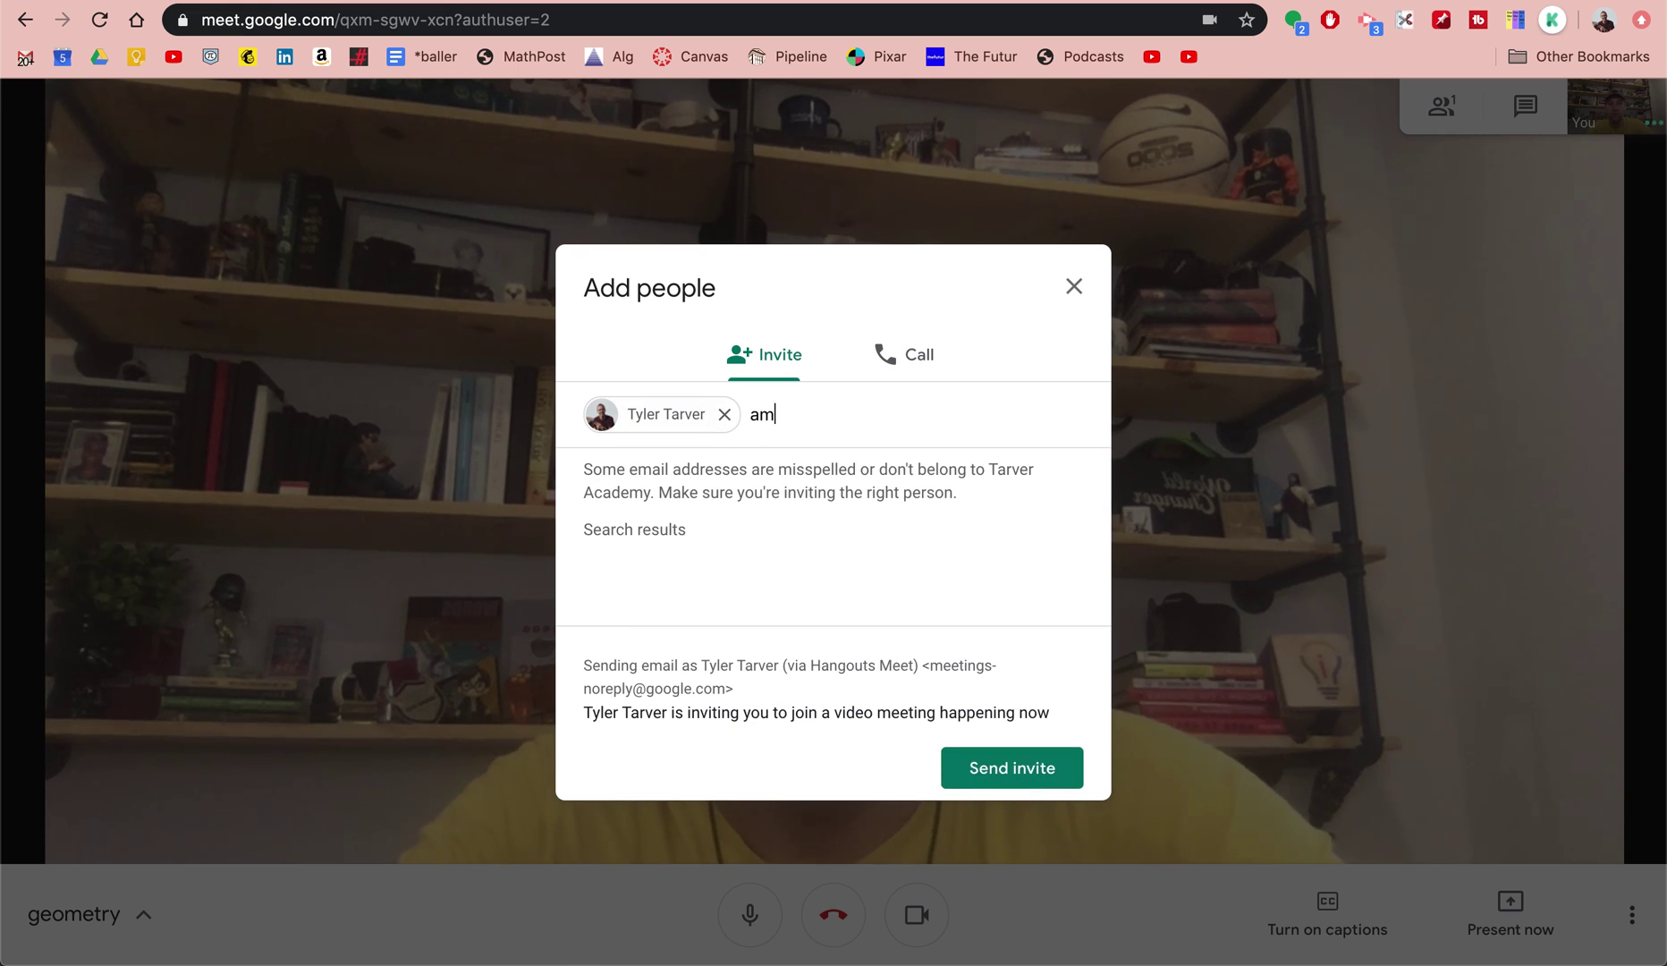
click(758, 565)
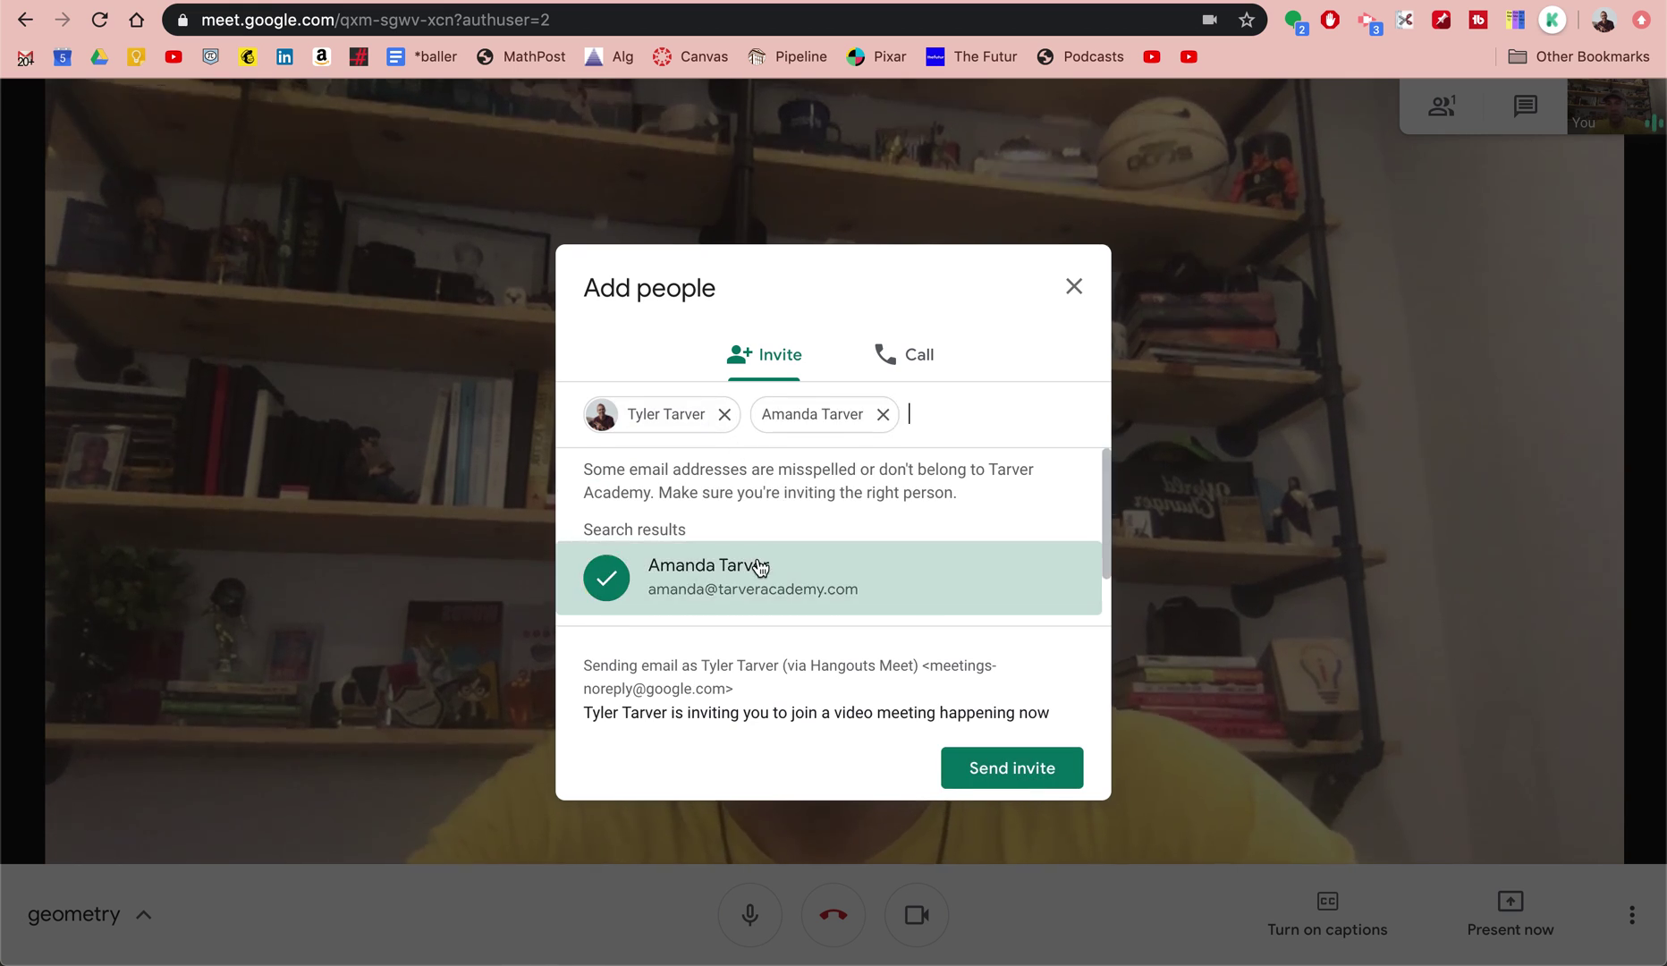
click(1051, 778)
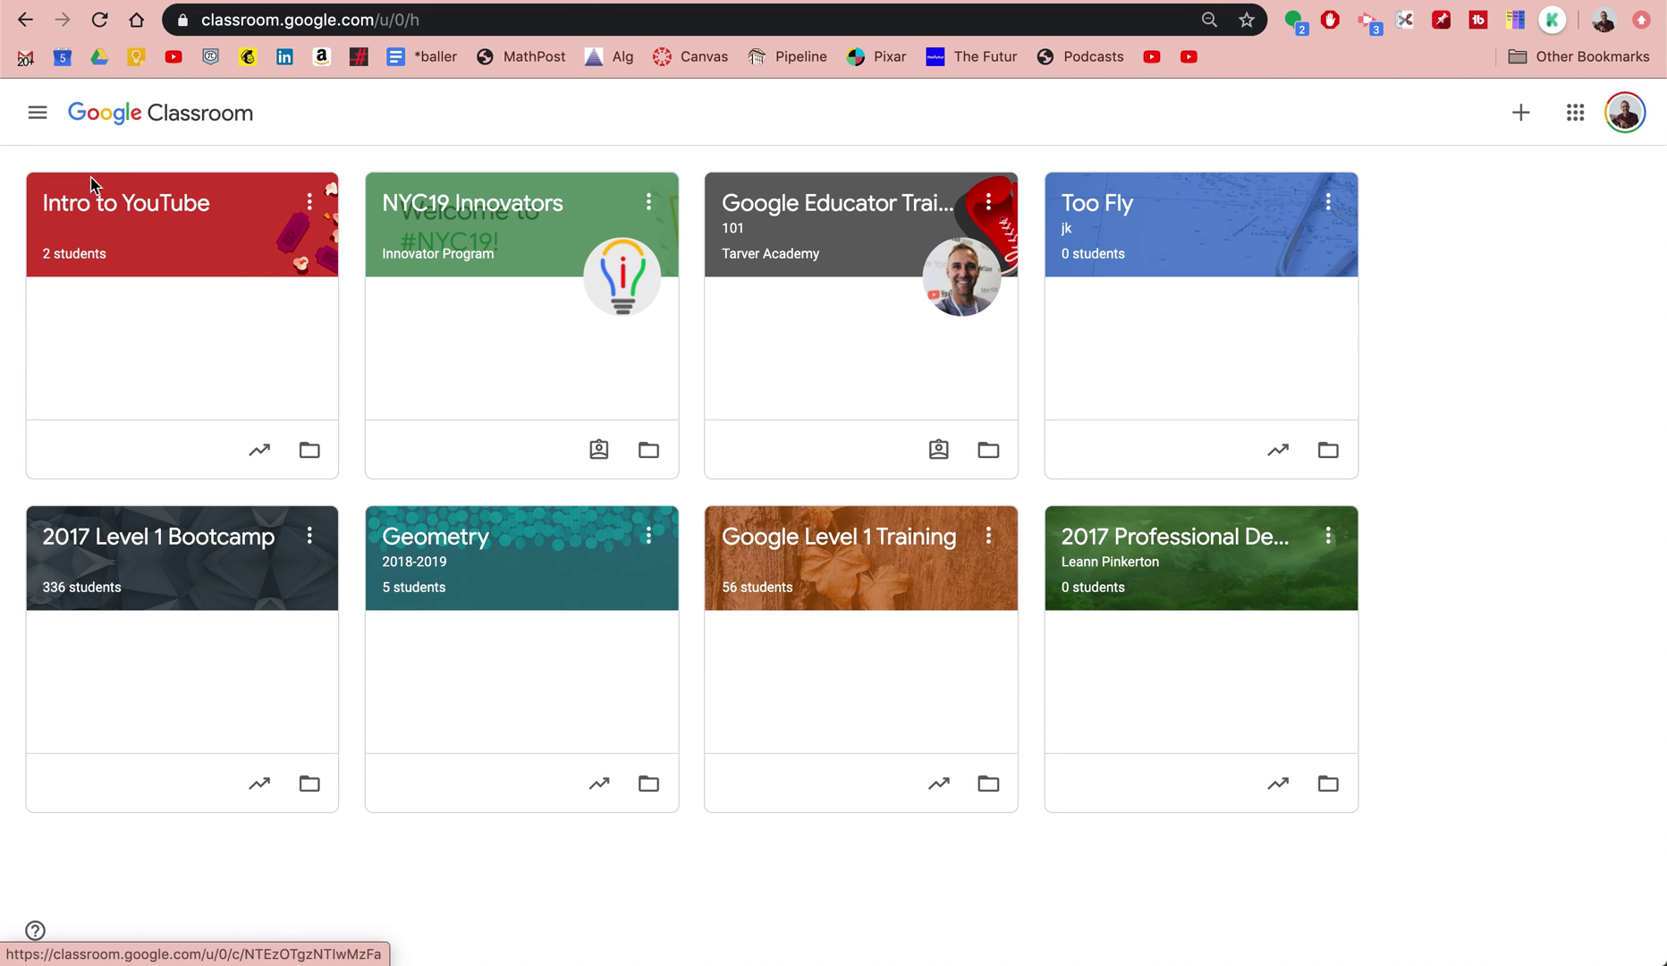
In Intro to YouTube, draft the post 'Join me for our meeting!' and choose a link attachment.
click(83, 213)
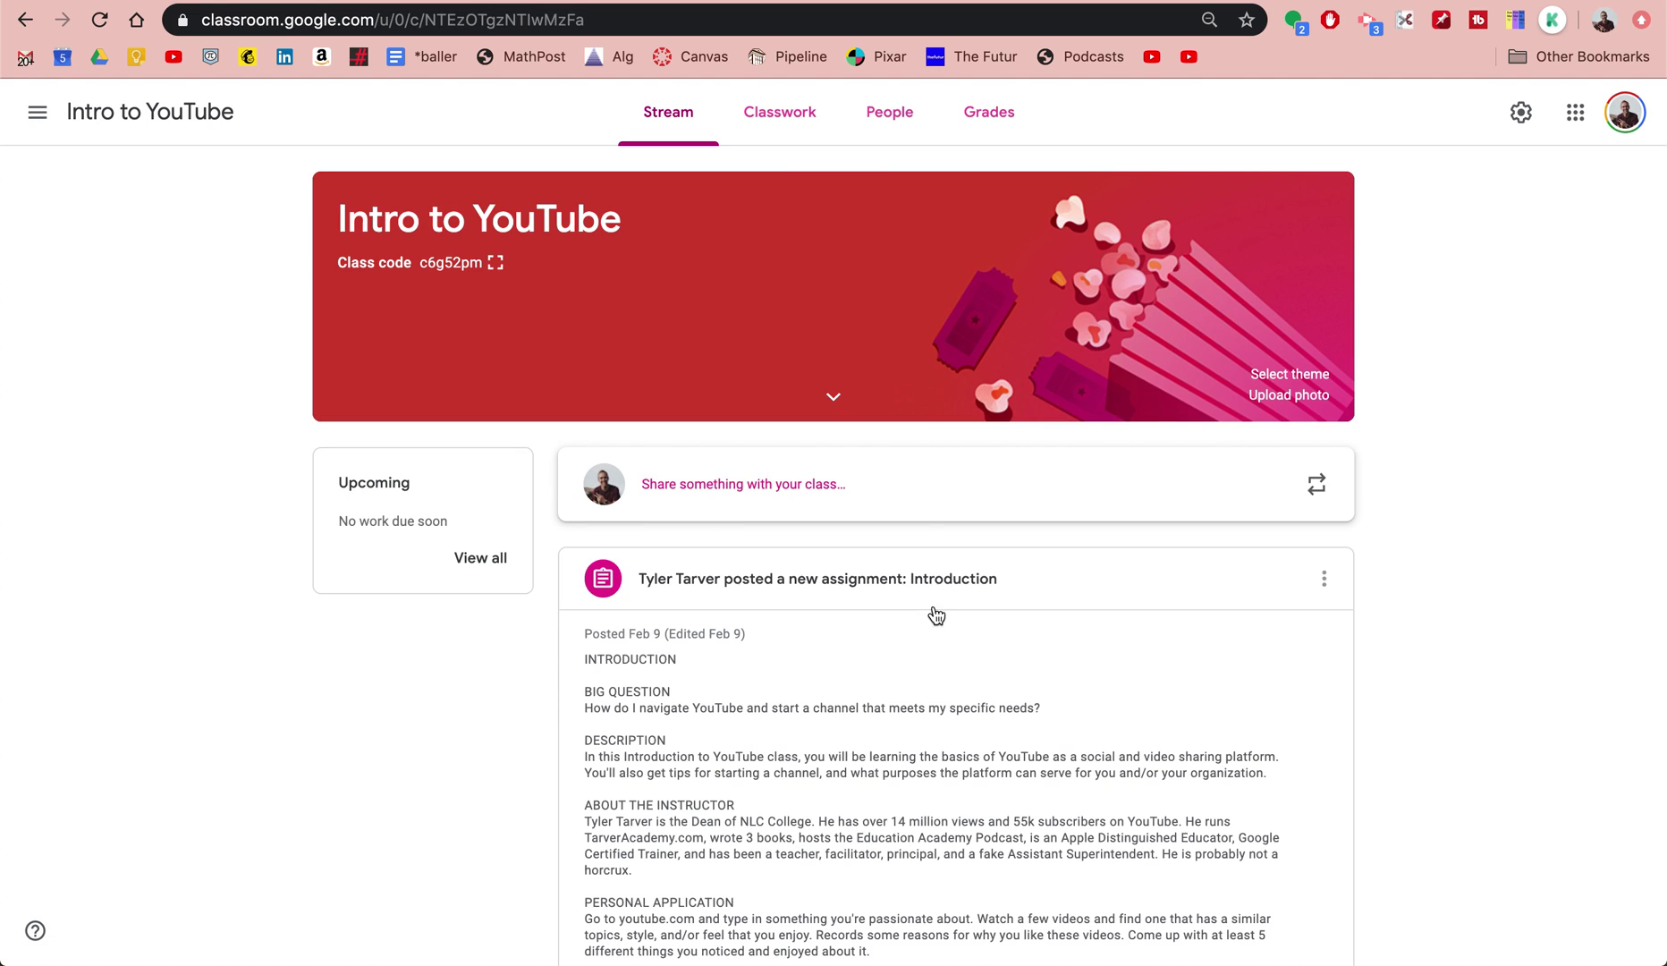
click(758, 479)
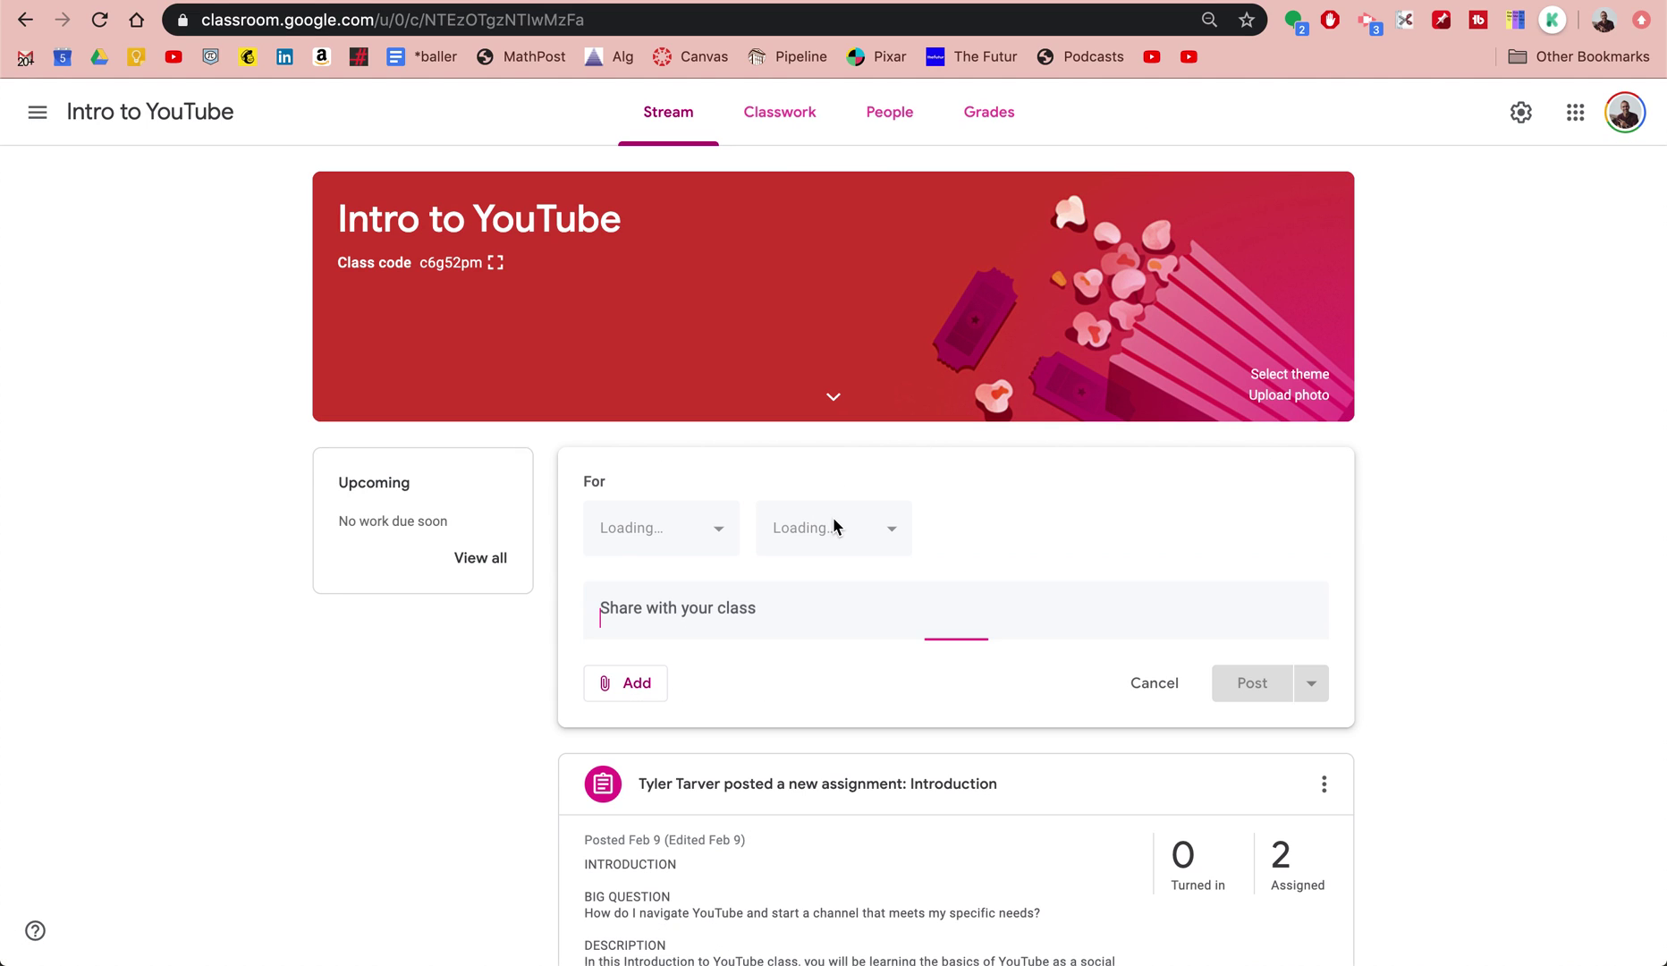
text(Join me for our meeting!)
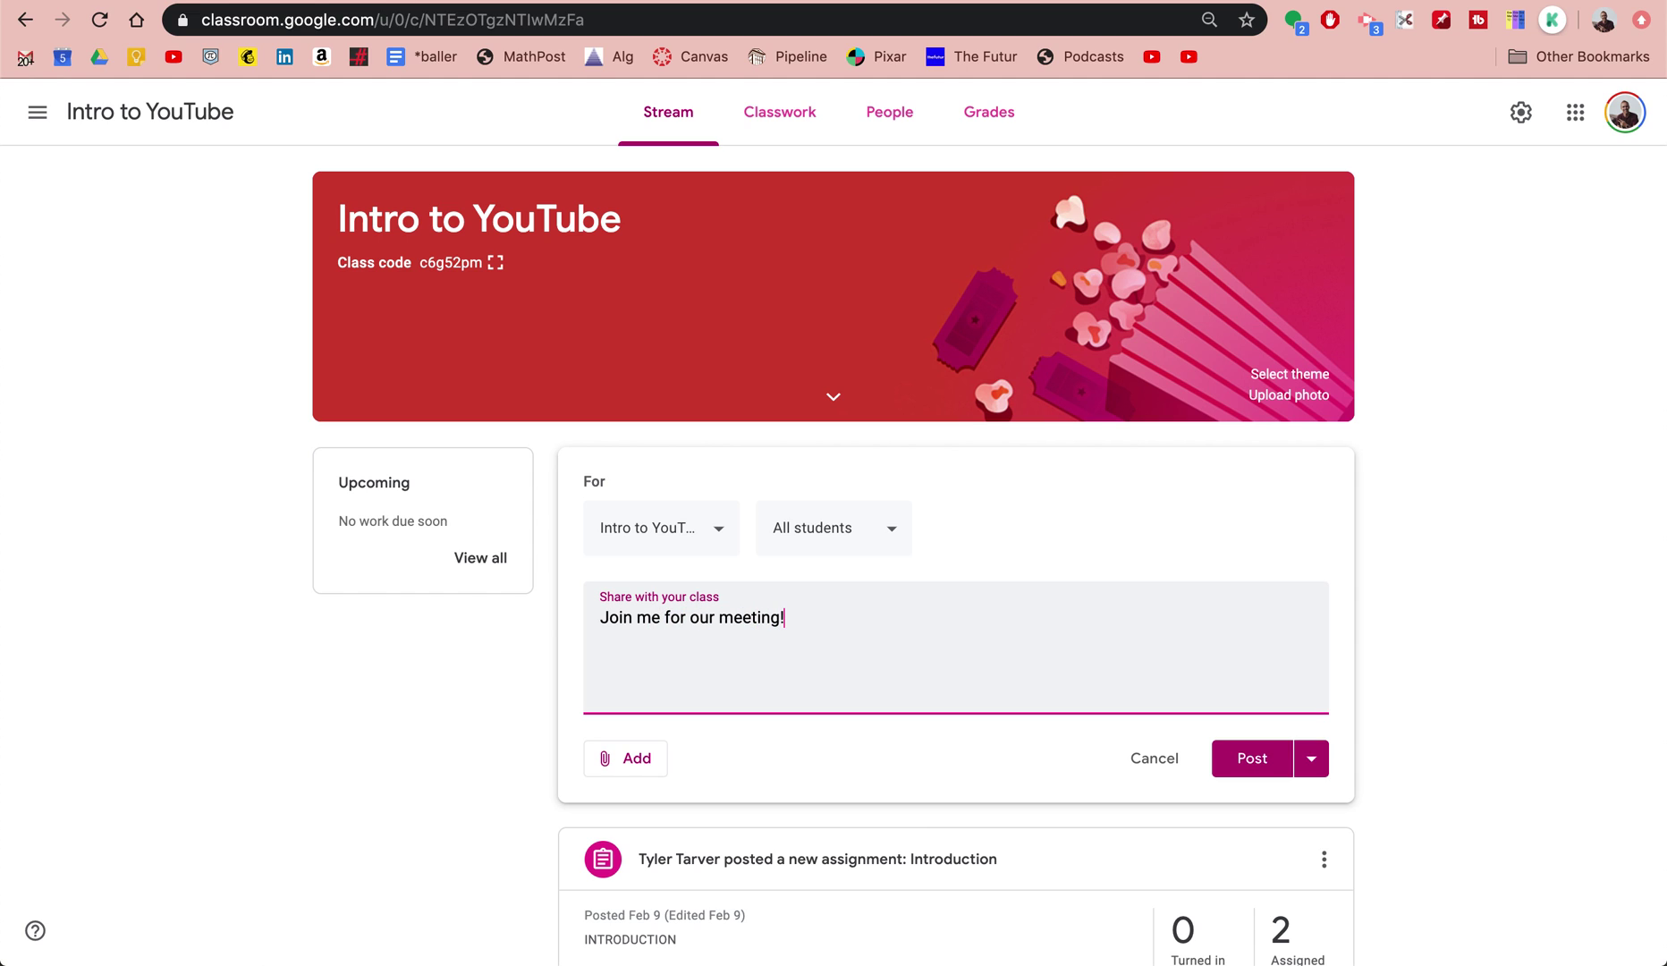
click(603, 764)
click(665, 838)
Fill the link field with the geometry meeting's URL copied from the Meet tab.
key(super+v)
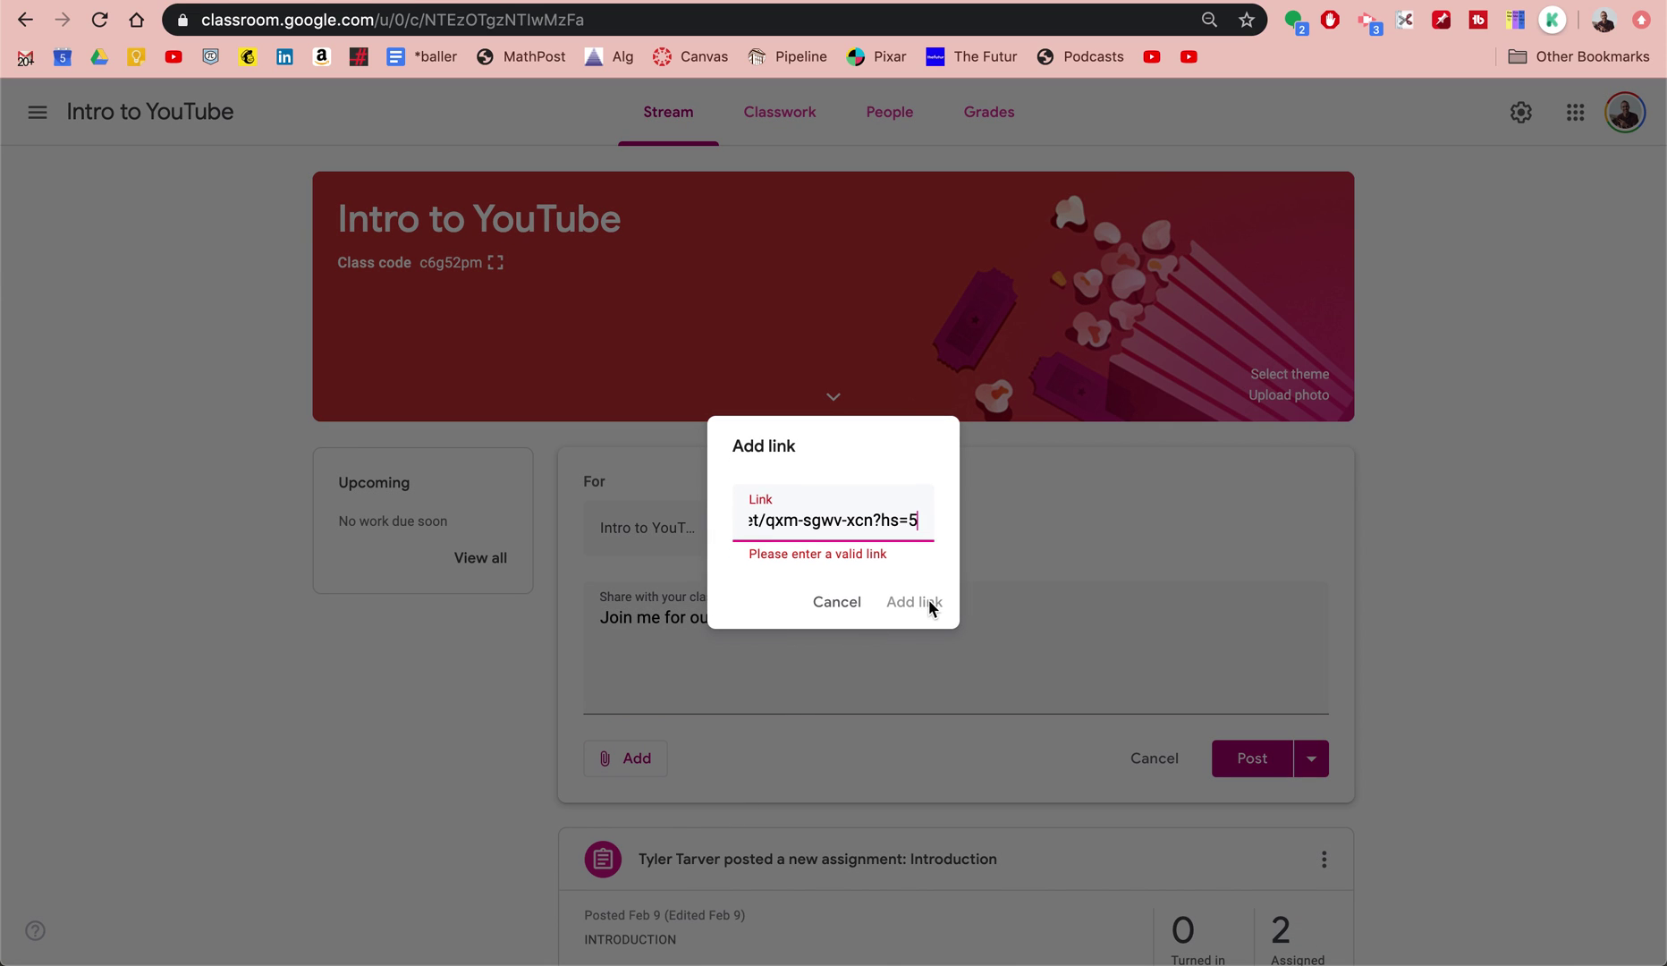
click(935, 604)
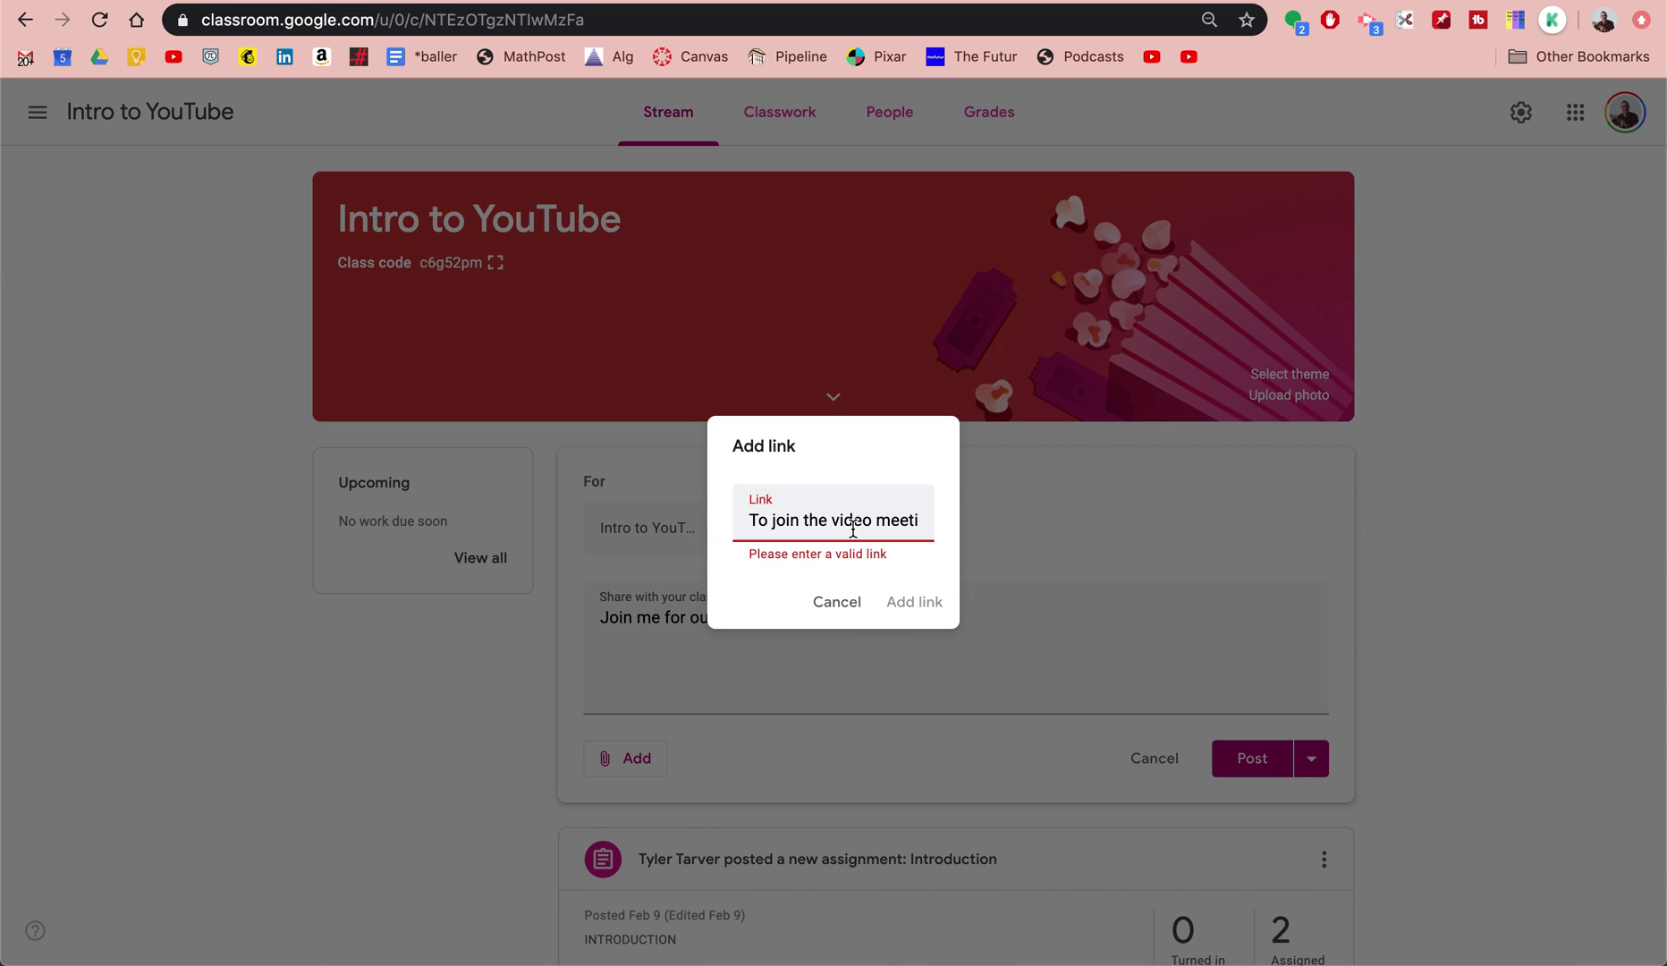
key(super+a)
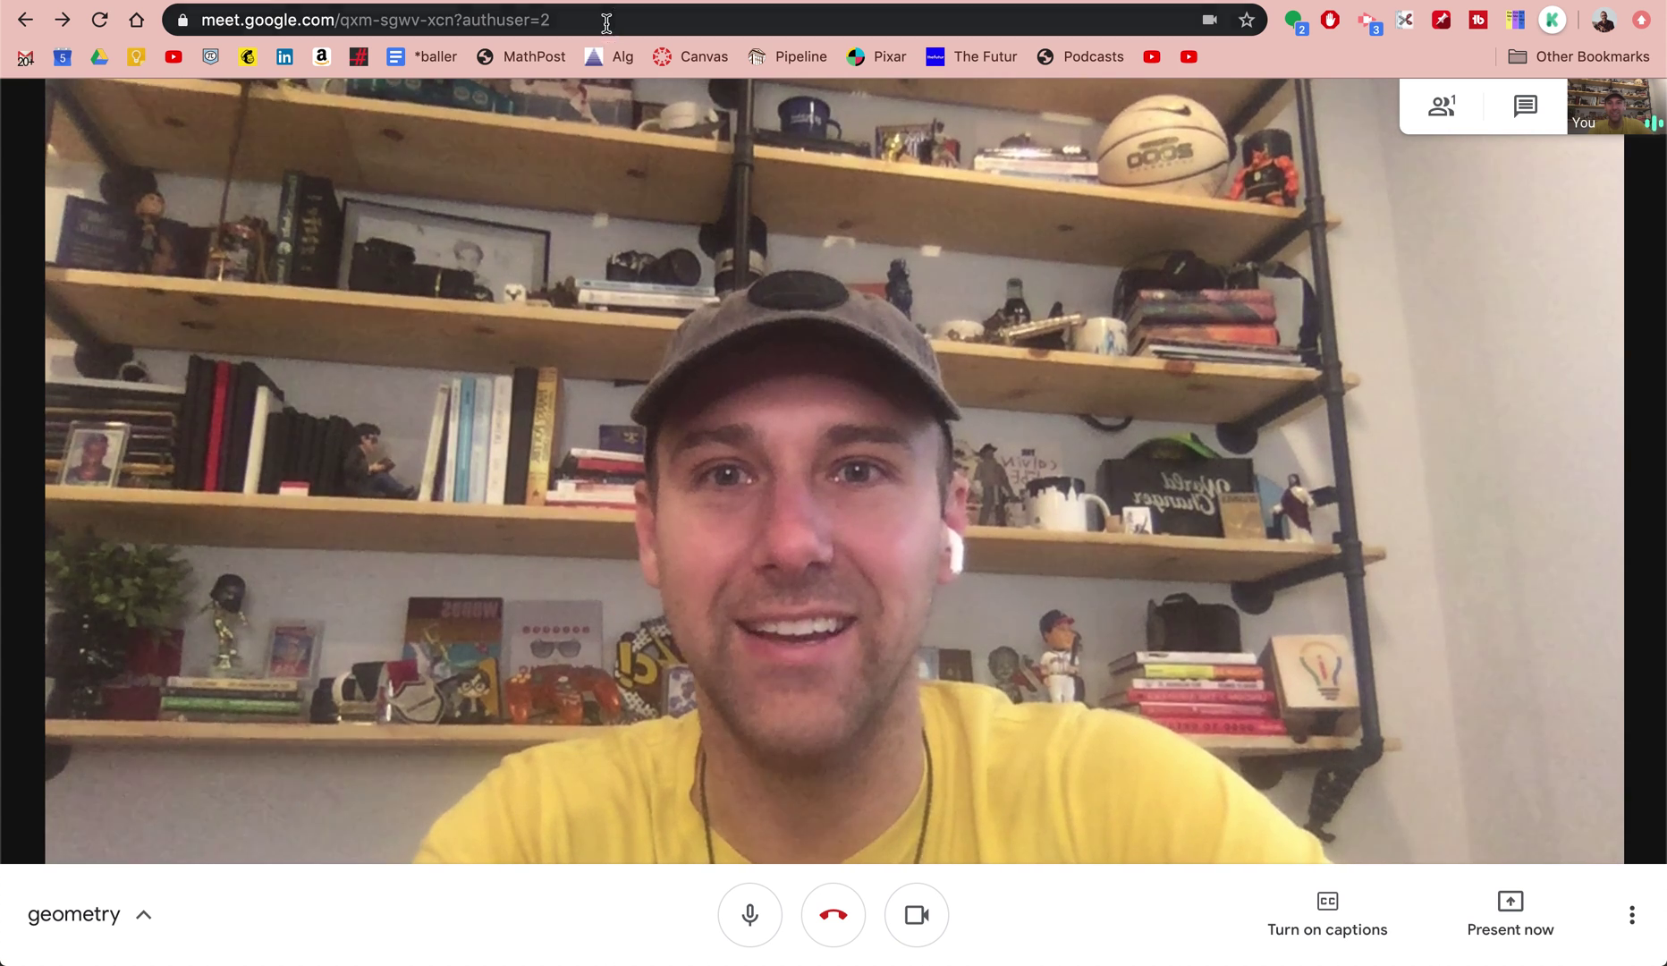
click(606, 23)
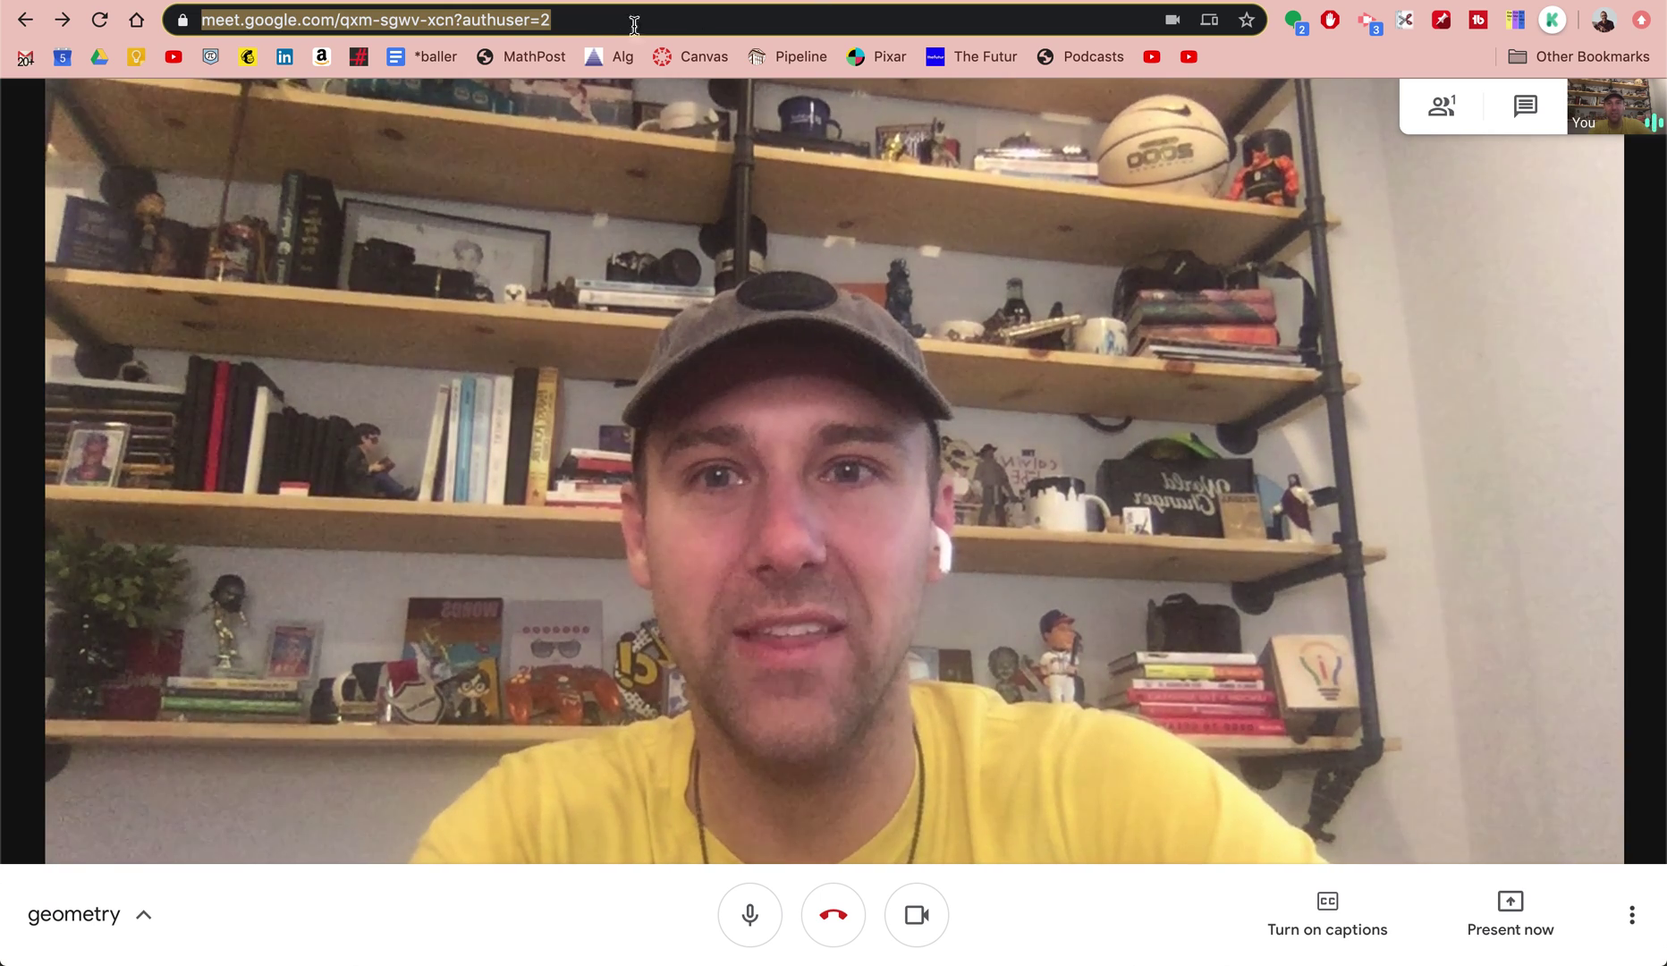
key(ctrl+shift+Tab)
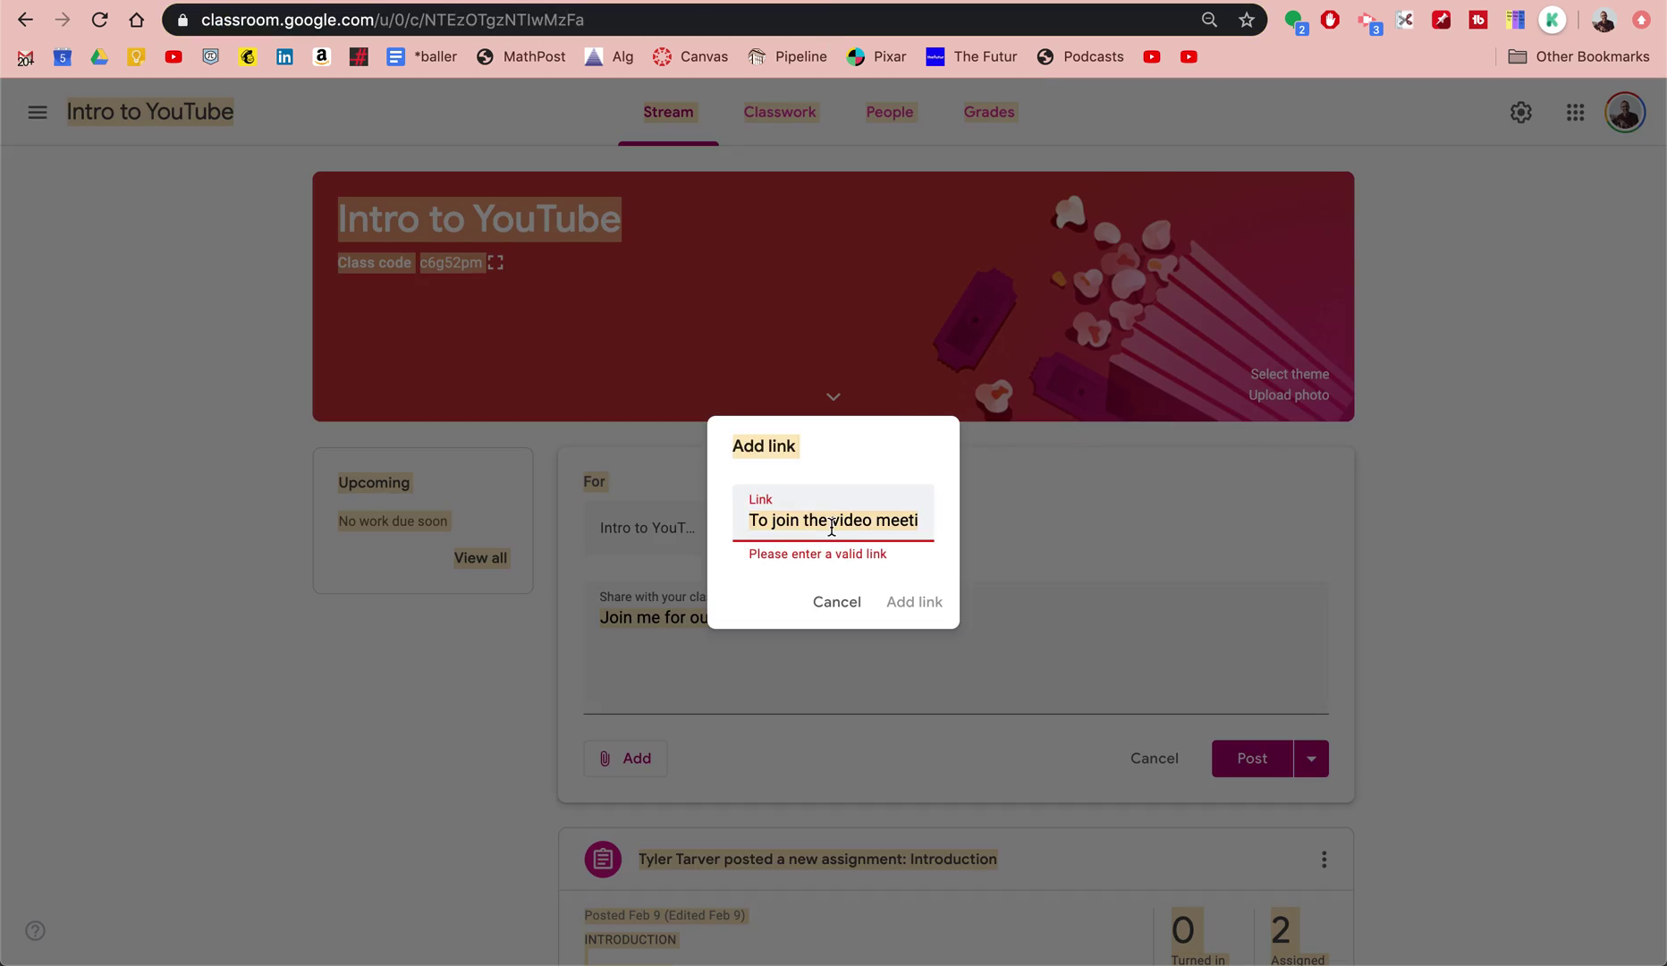
click(839, 509)
key(ctrl+v)
Attach the meeting link to the post and load tarveracademy.com/google in a new tab.
click(931, 599)
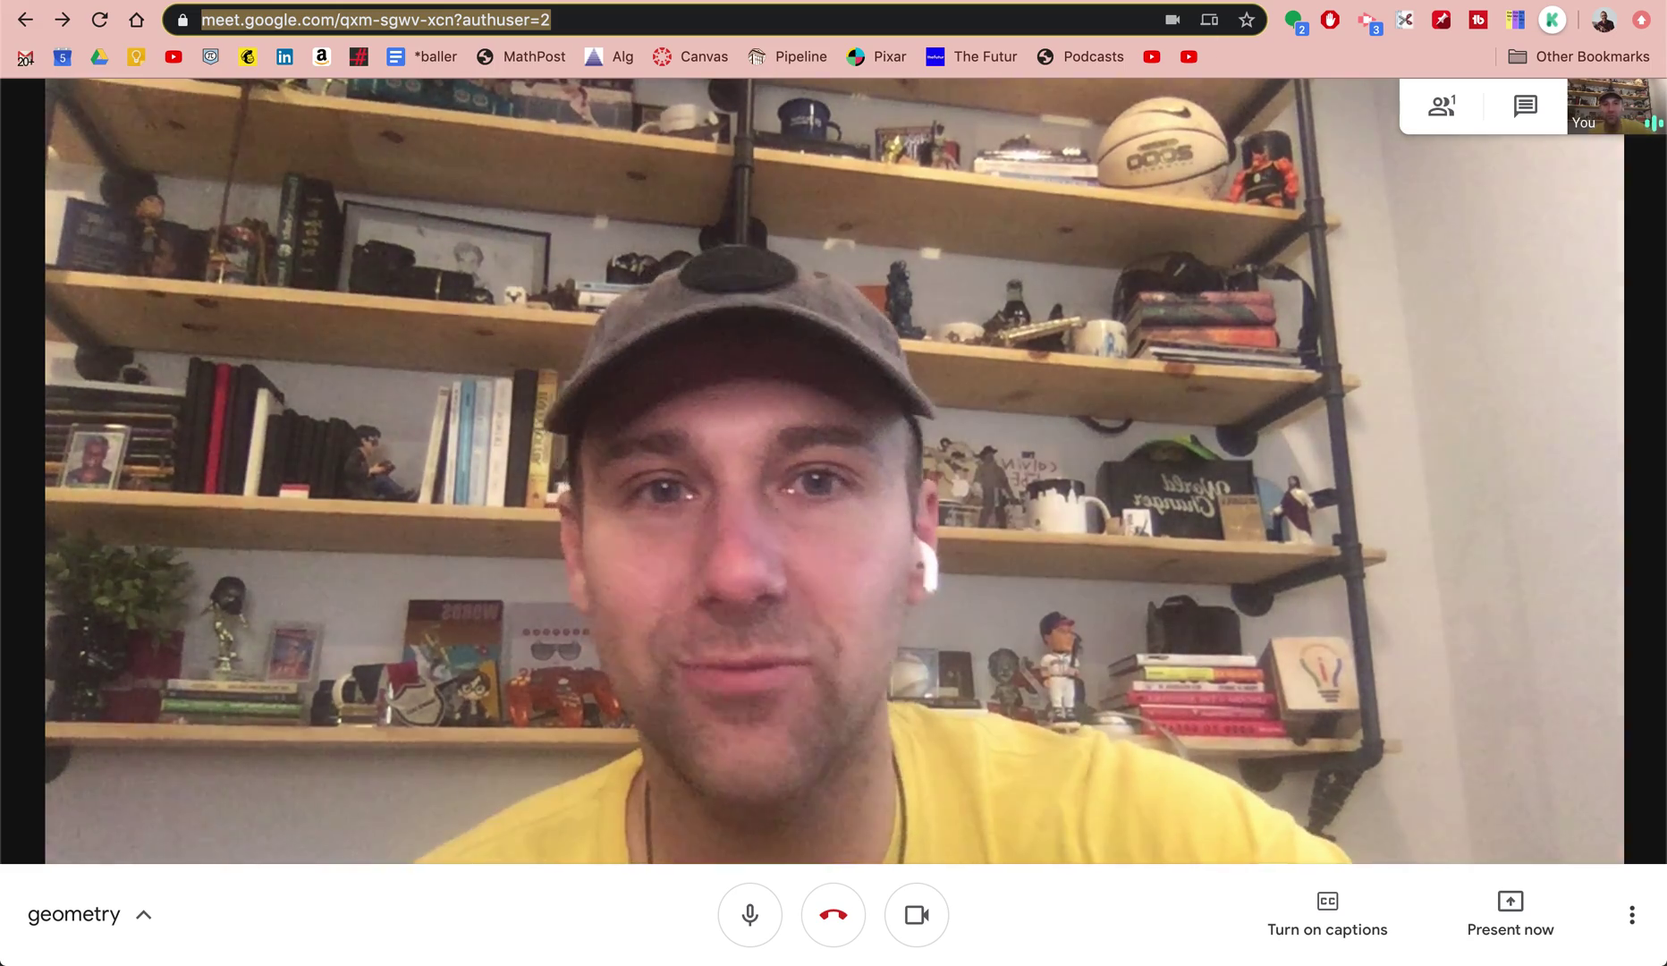
key(ctrl+t)
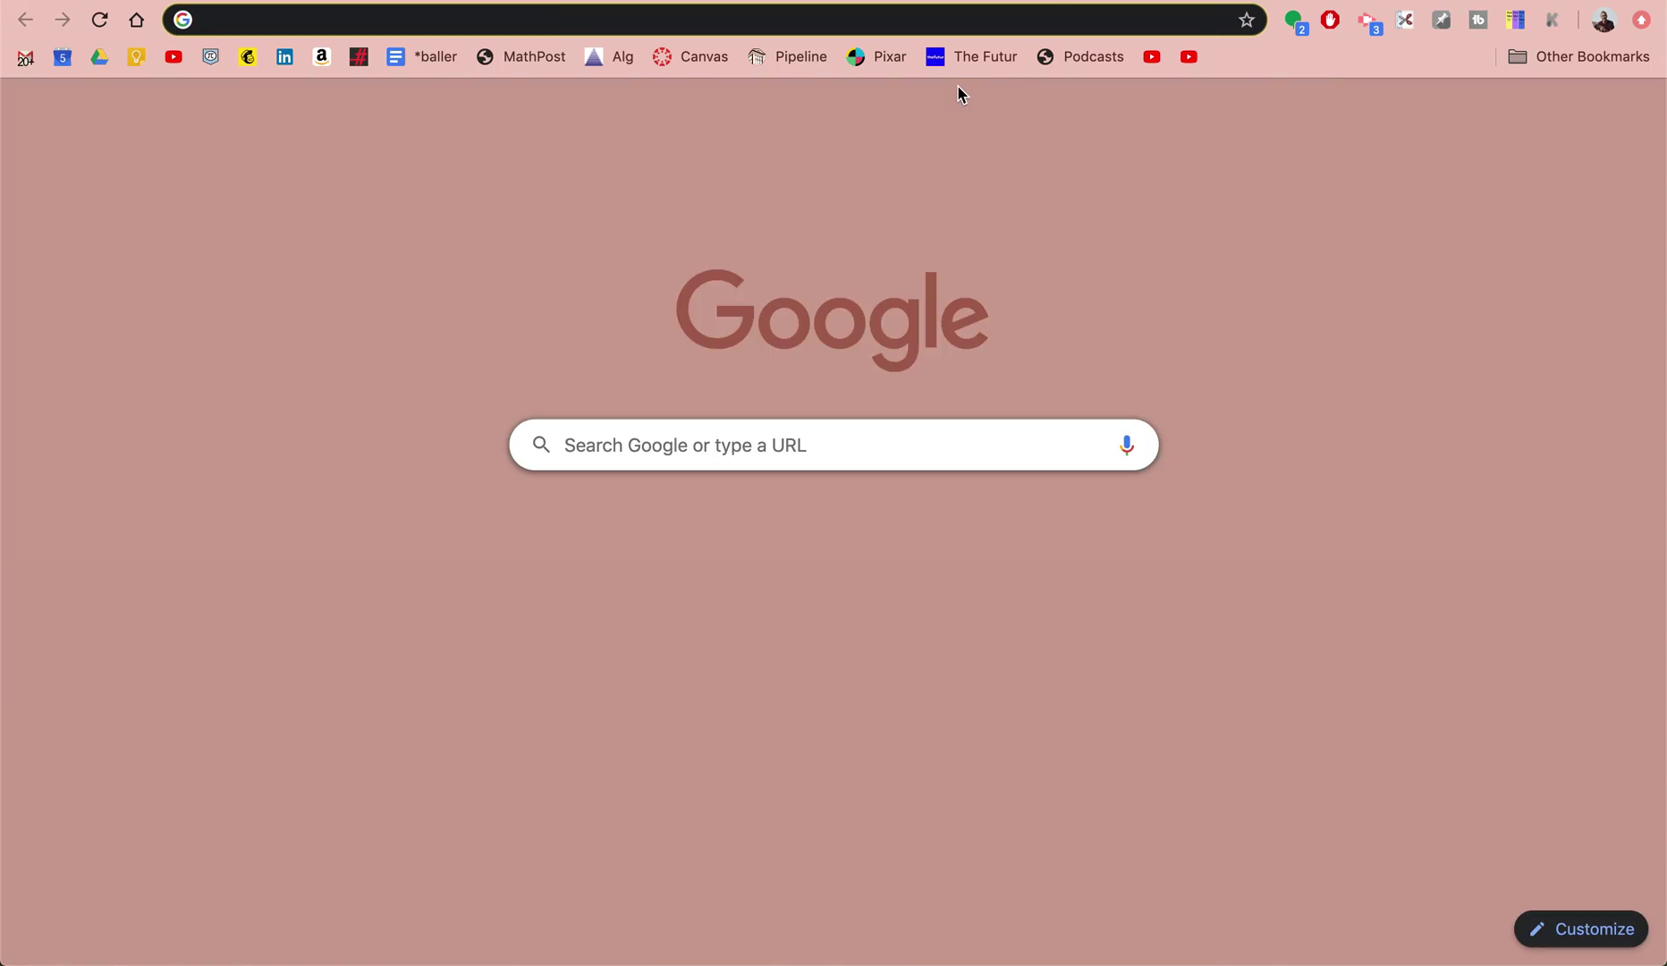
text(tarver)
key(Return)
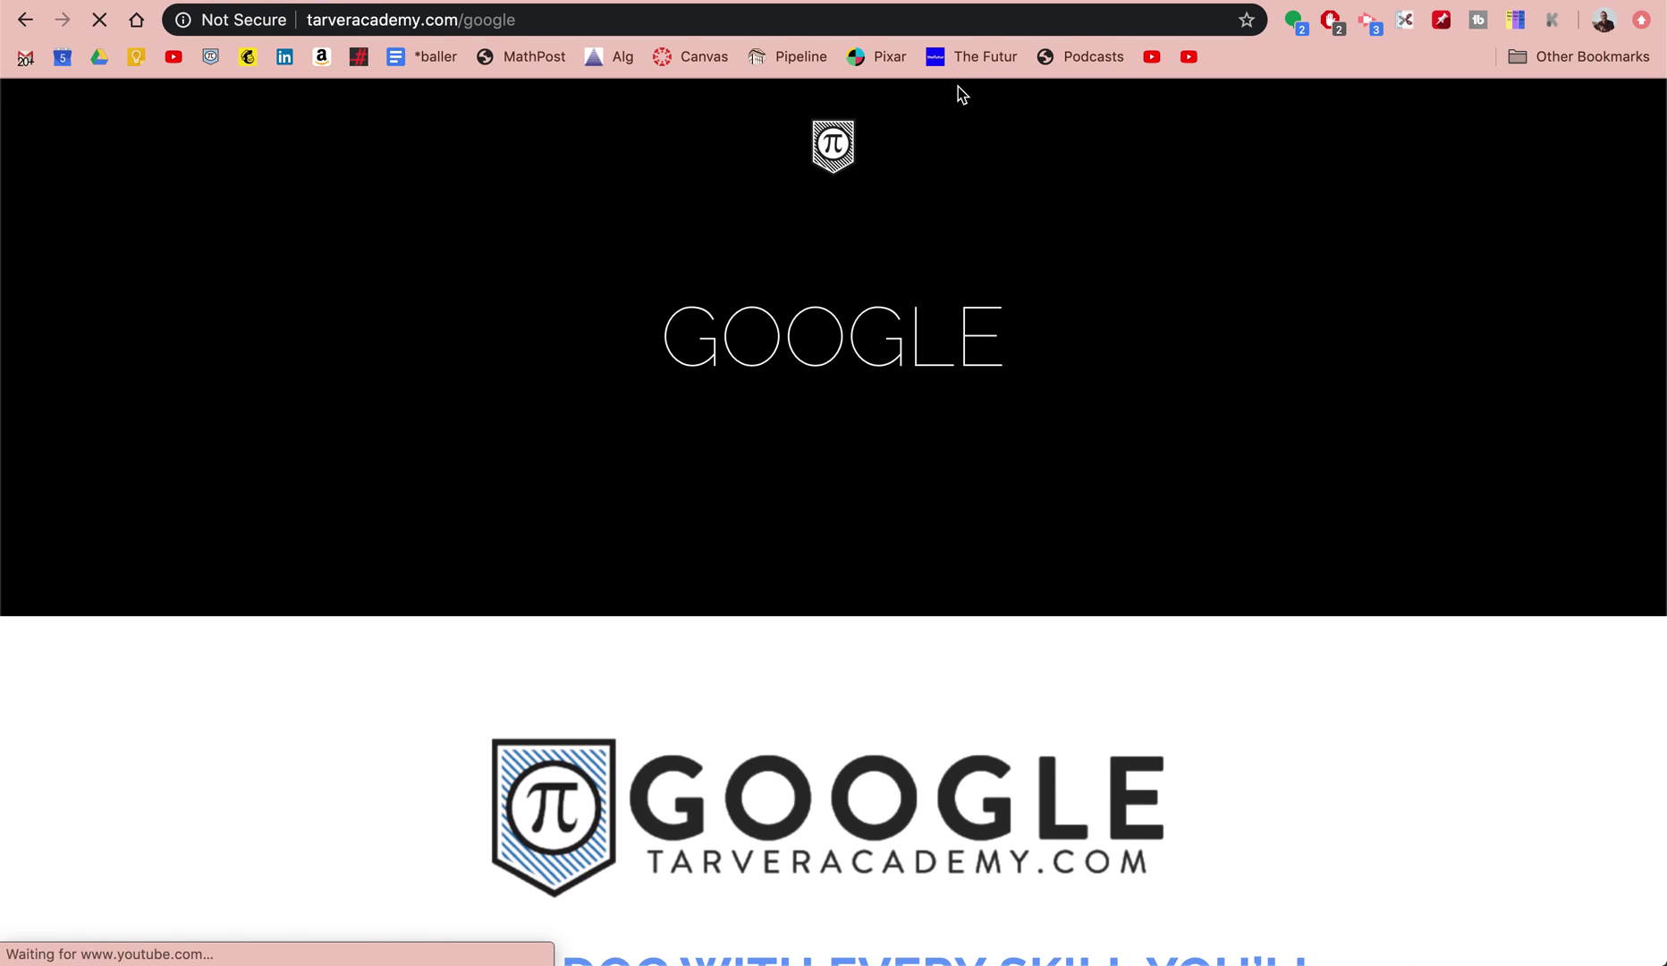
scroll(844, 204, down, 5)
scroll(845, 205, down, 2)
scroll(844, 204, down, 3)
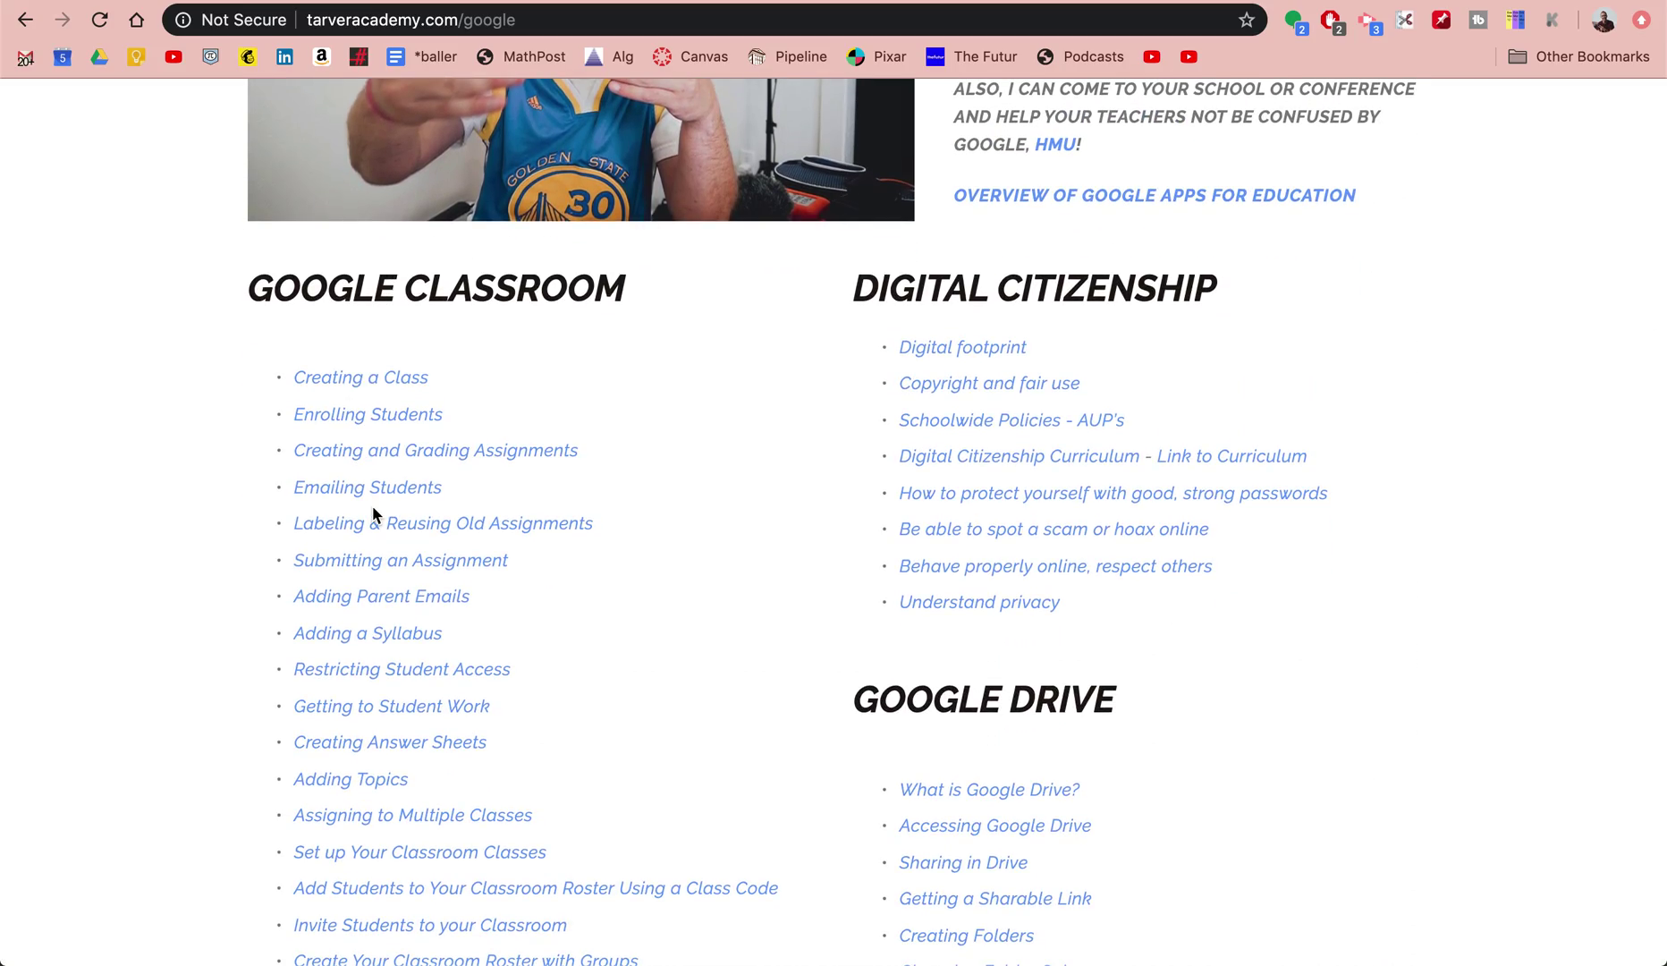
scroll(372, 514, down, 1)
scroll(372, 514, down, 4)
scroll(372, 514, down, 4)
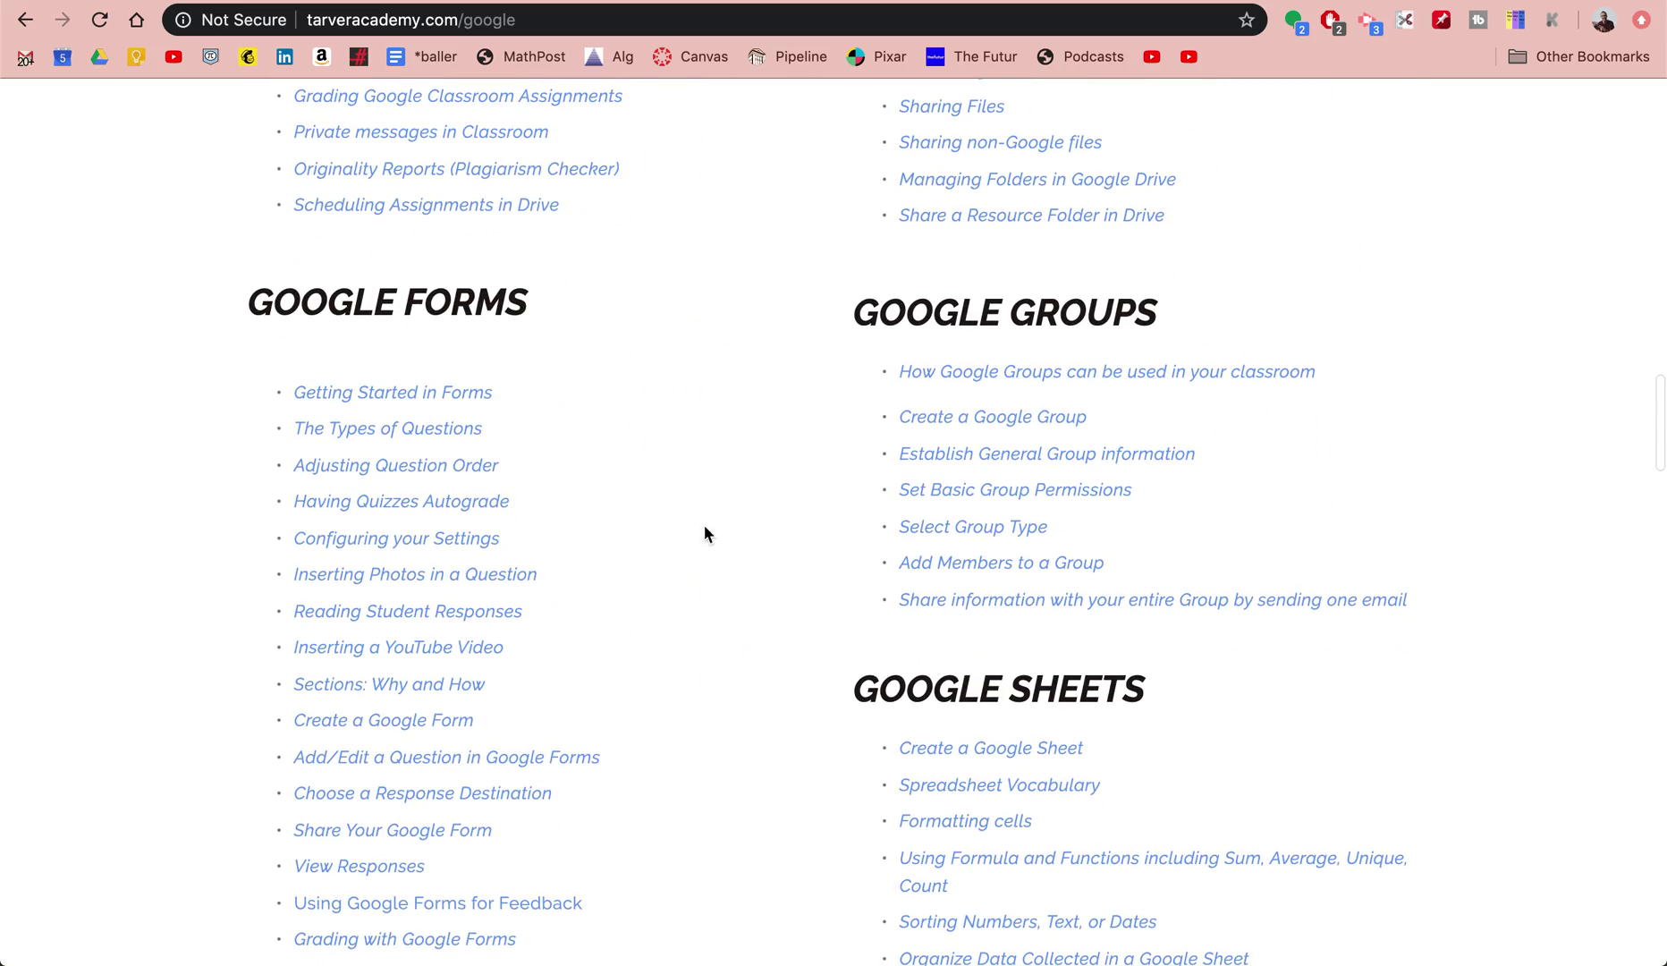
scroll(595, 391, down, 5)
scroll(594, 391, down, 1)
scroll(595, 391, down, 5)
scroll(595, 391, down, 1)
scroll(595, 391, up, 1)
scroll(596, 391, up, 5)
scroll(594, 391, up, 1)
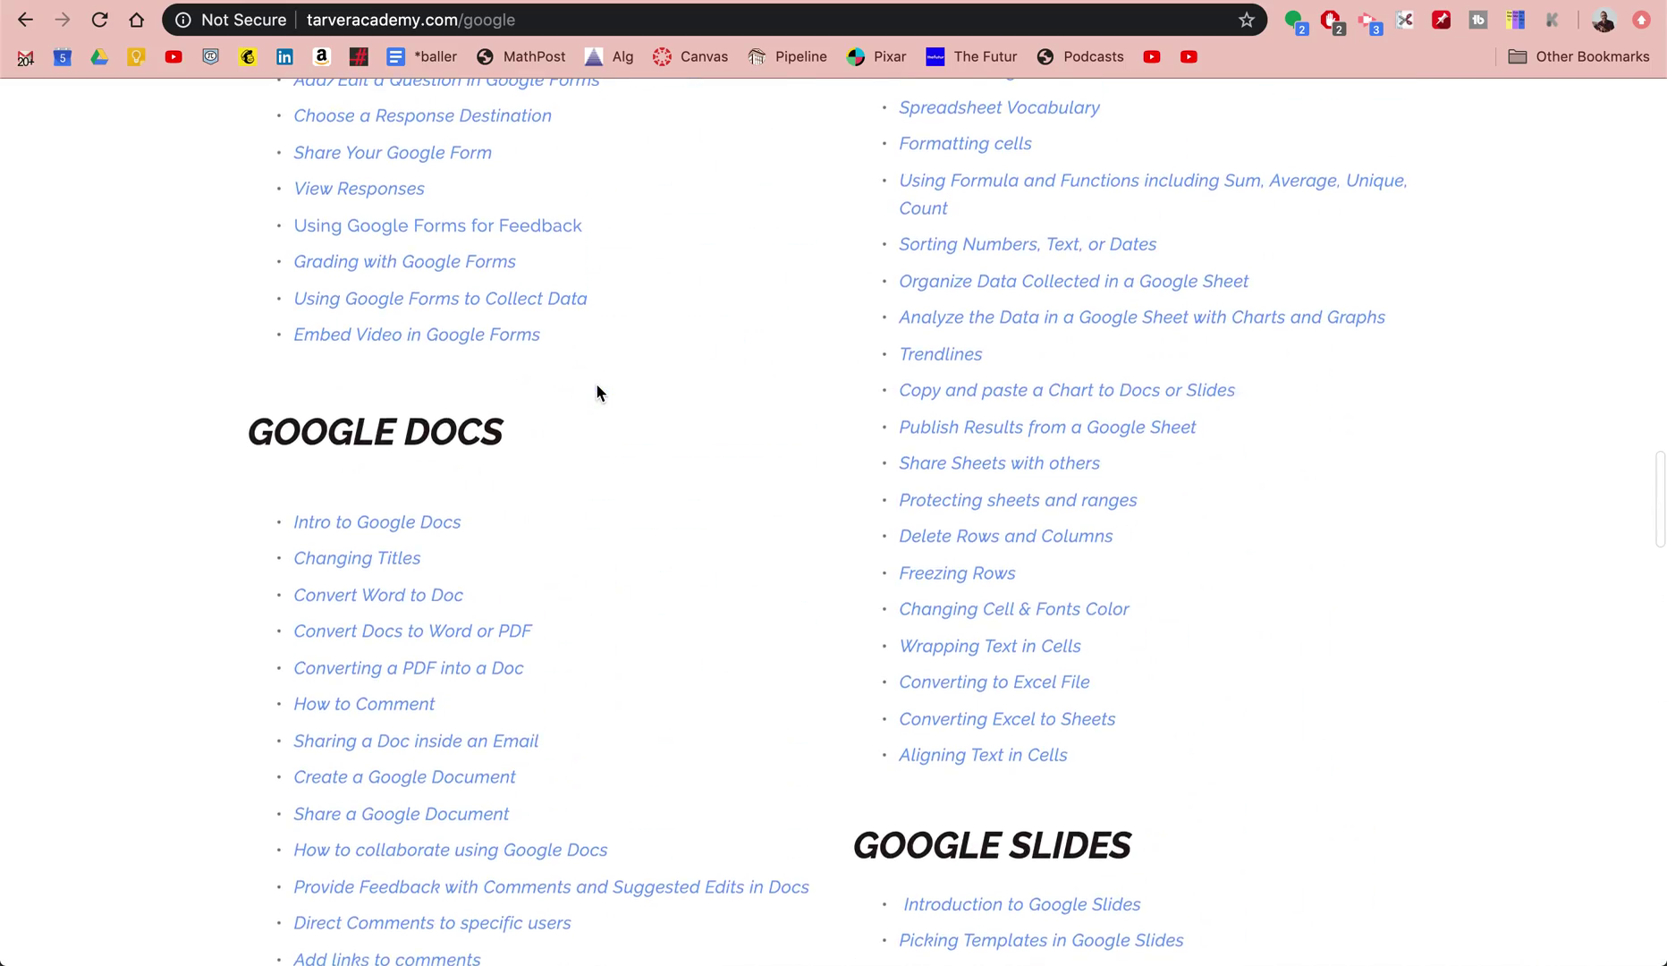